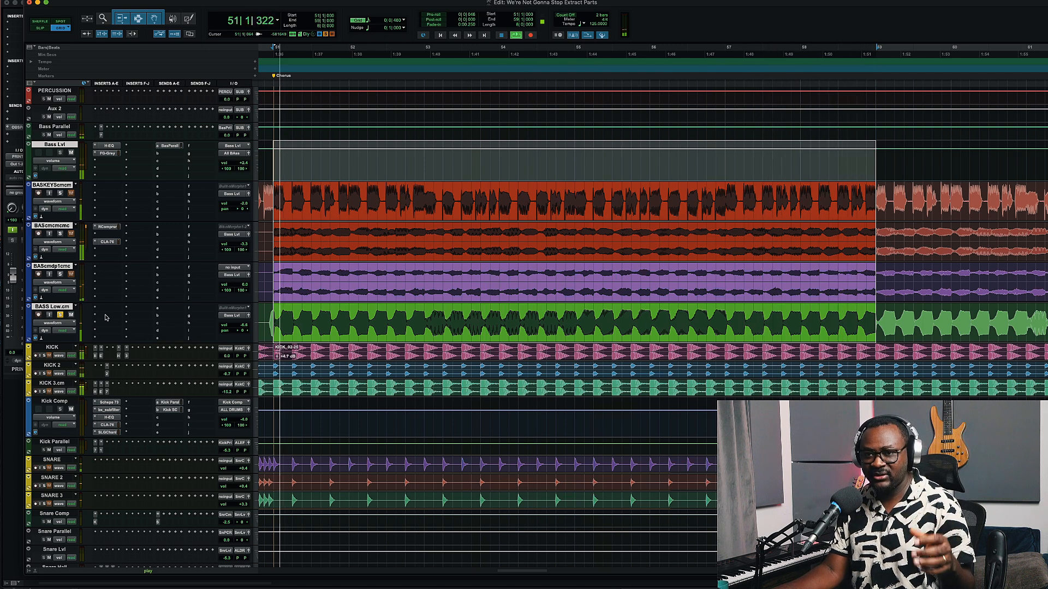
{"action": "left_click", "coordinate": [99, 282]}
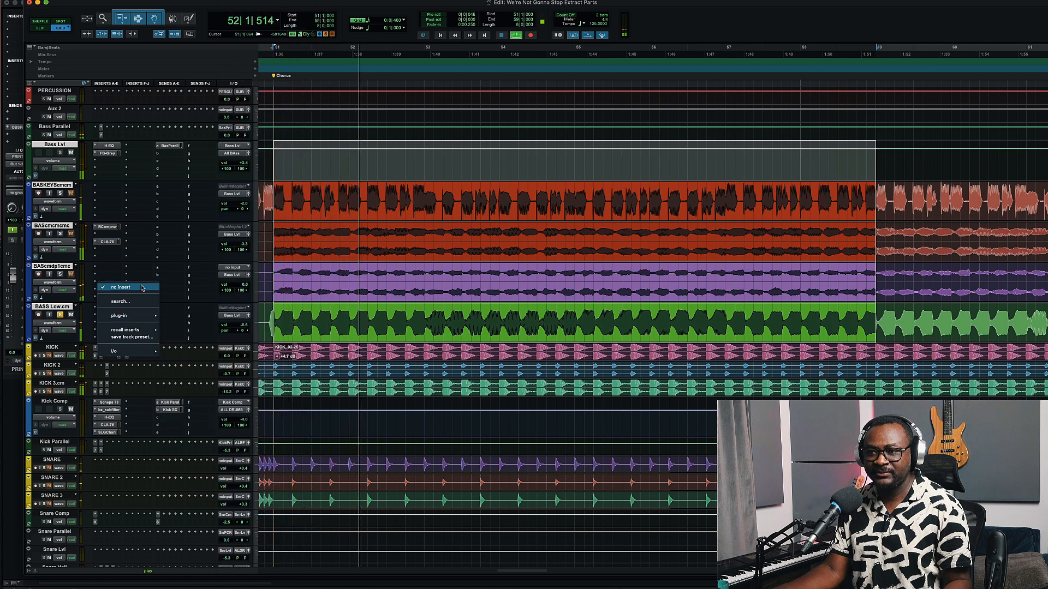
{"action": "left_click", "coordinate": [141, 287]}
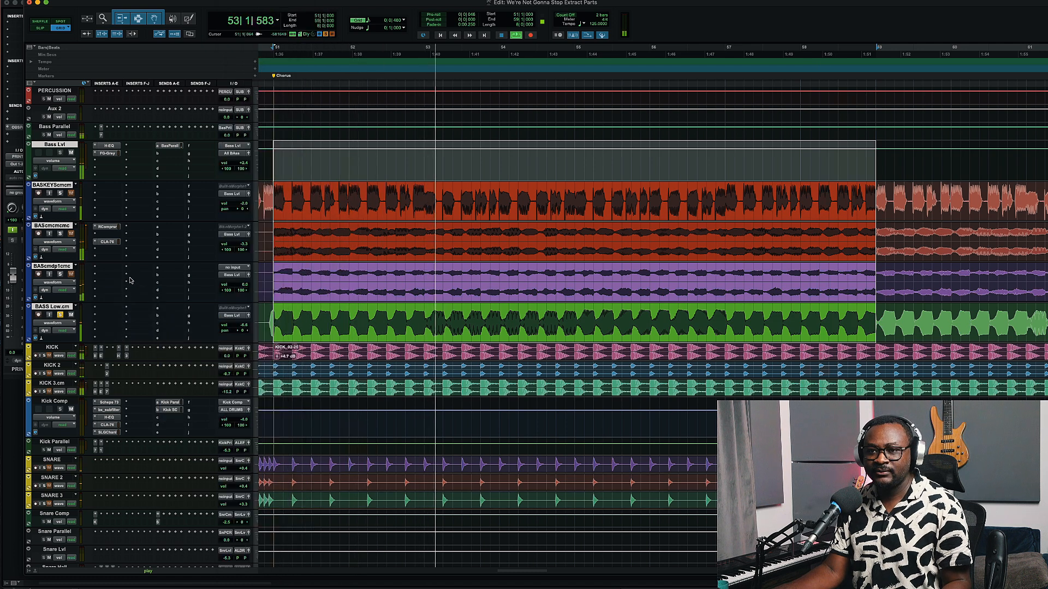
{"action": "key", "text": "space"}
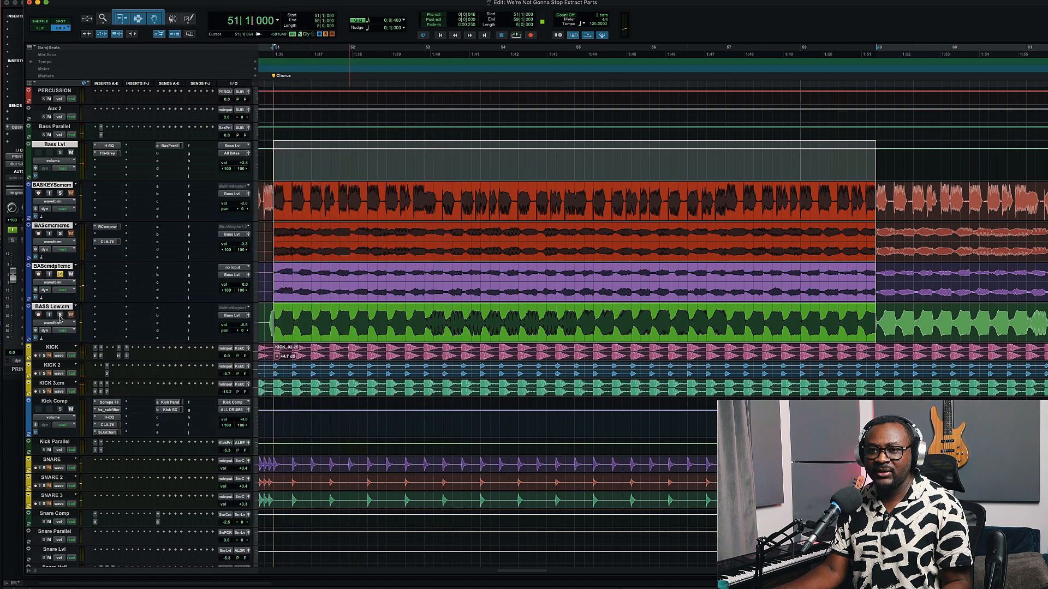
Insert the stereo OneKnob Pumper plug-in on the BAScmdp1cmc track
{"action": "left_click", "coordinate": [109, 268]}
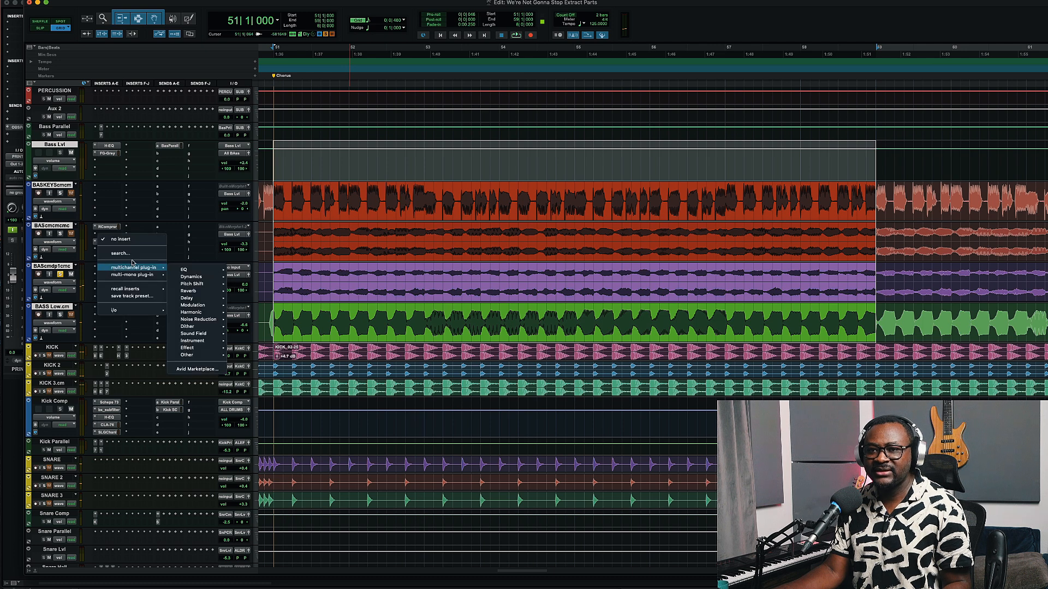
{"action": "left_click", "coordinate": [131, 256]}
{"action": "left_click", "coordinate": [126, 268]}
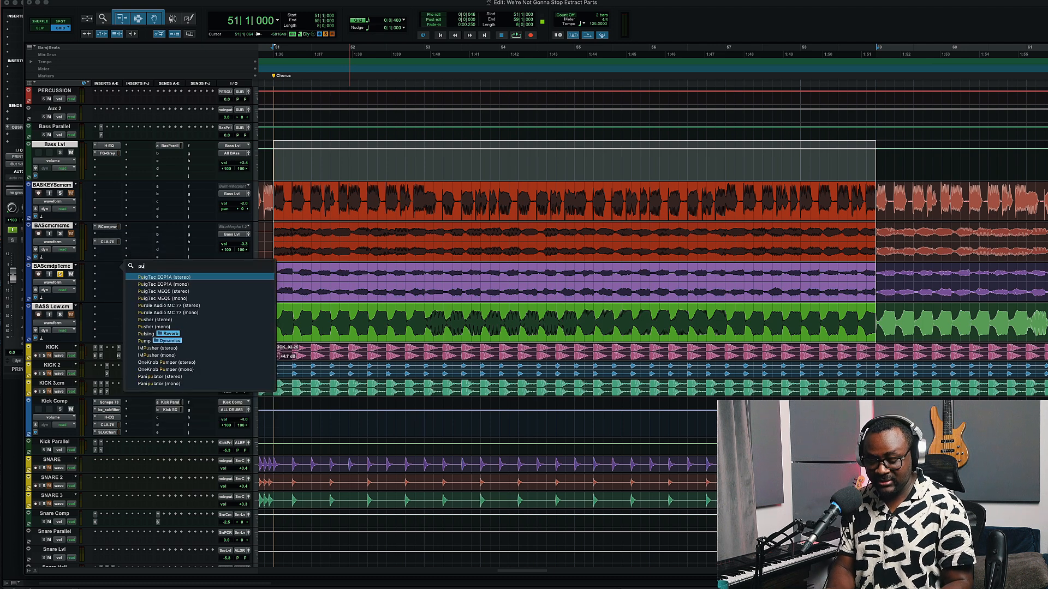
{"action": "type", "text": "pum"}
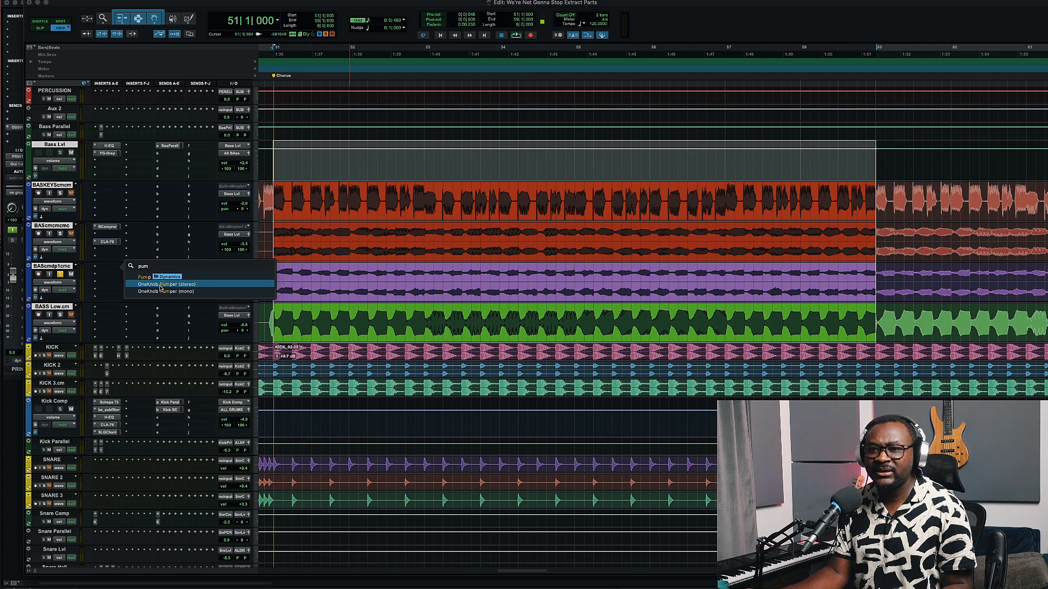
{"action": "left_click", "coordinate": [163, 284]}
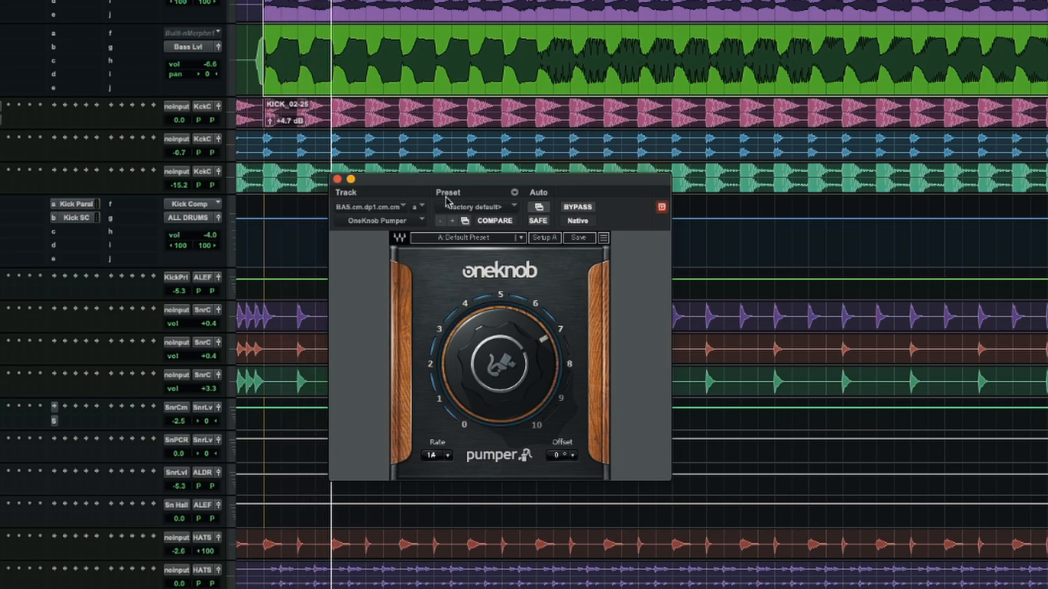
Compare the BAScmdp1cmc track with OneKnob Pumper bypassed and active during playback
{"action": "left_click", "coordinate": [576, 209]}
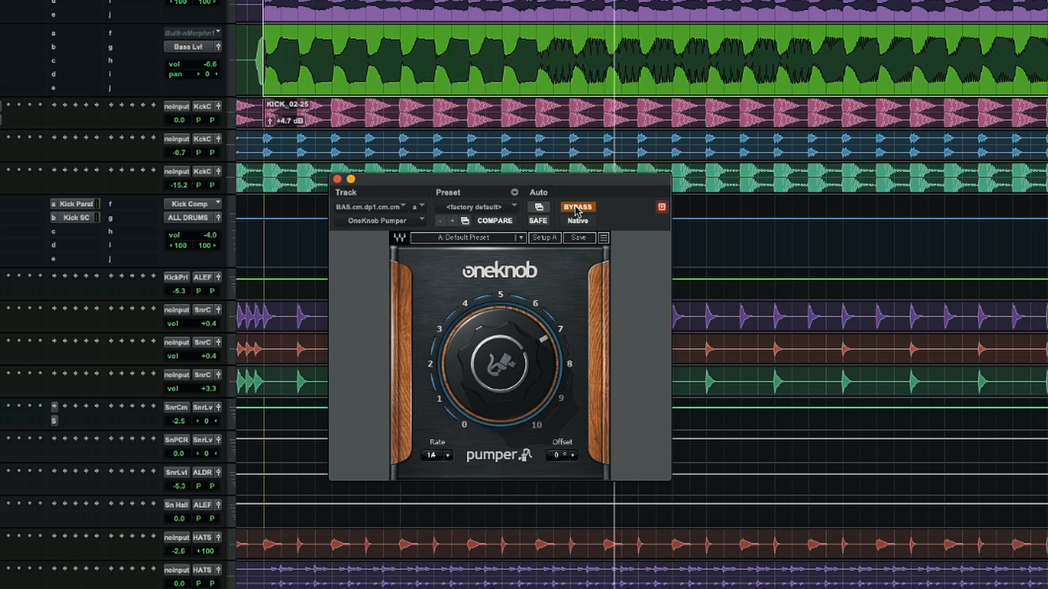
{"action": "left_click", "coordinate": [575, 208]}
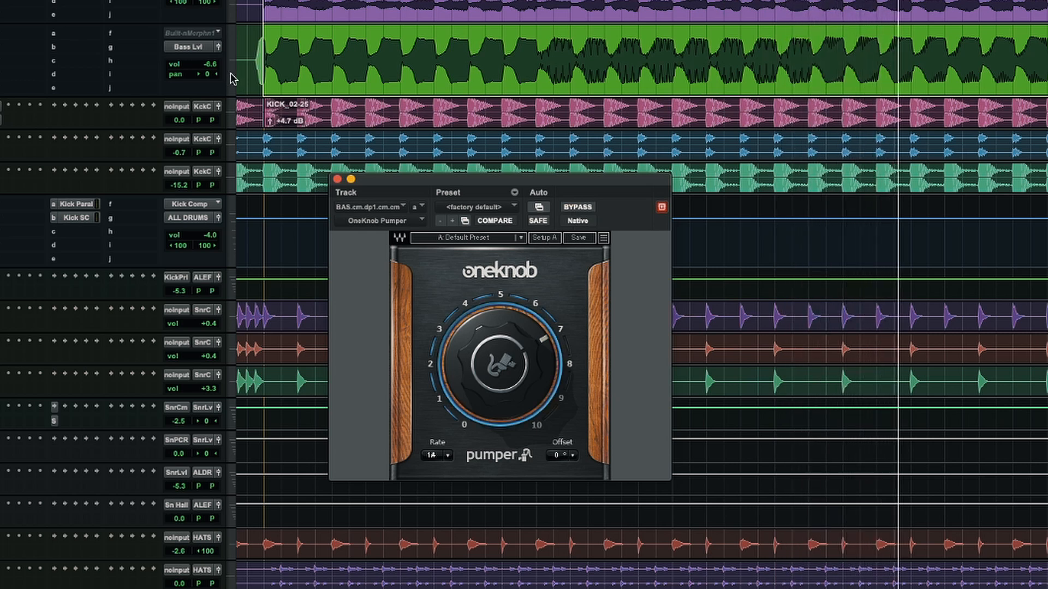
{"action": "key", "text": "space"}
{"action": "key", "text": "space"}
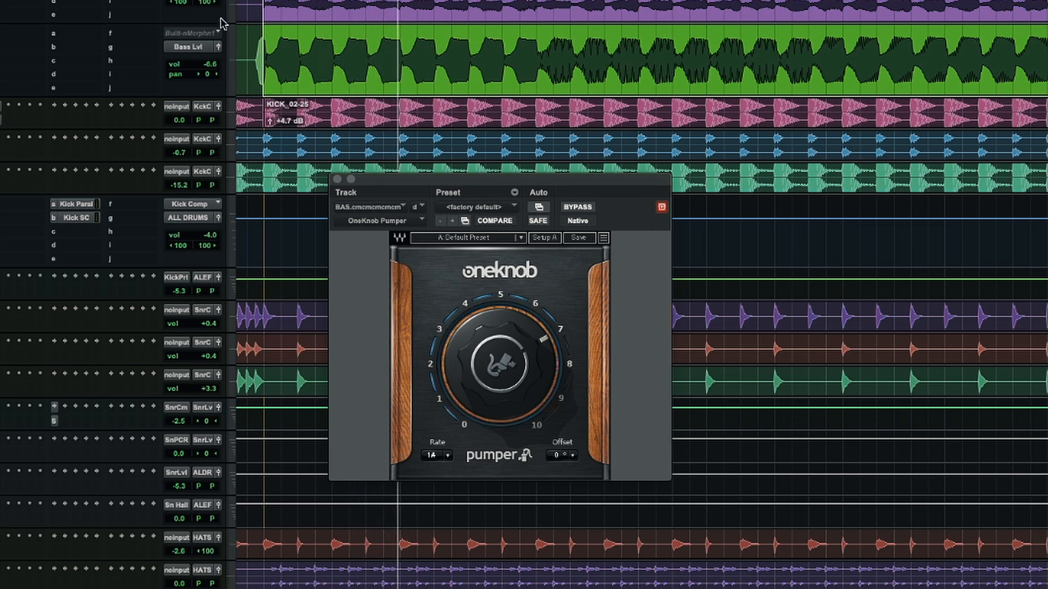
Compare OneKnob Pumper bypassed and active on the BAScmcmcmc track, and stop playback
{"action": "left_click", "coordinate": [585, 207]}
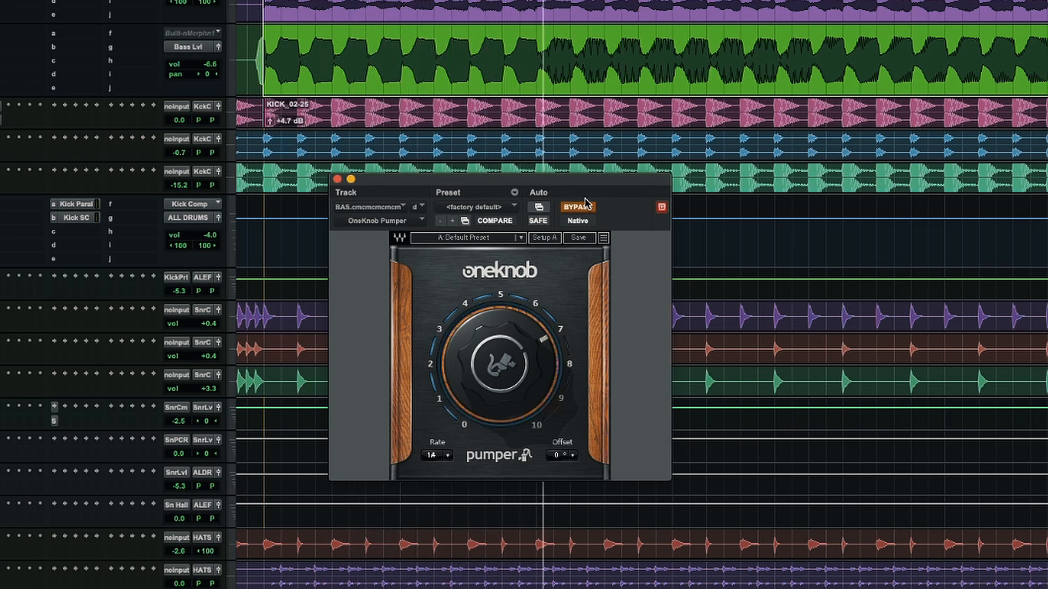
{"action": "left_click_drag", "start_coordinate": [564, 183], "coordinate": [478, 2]}
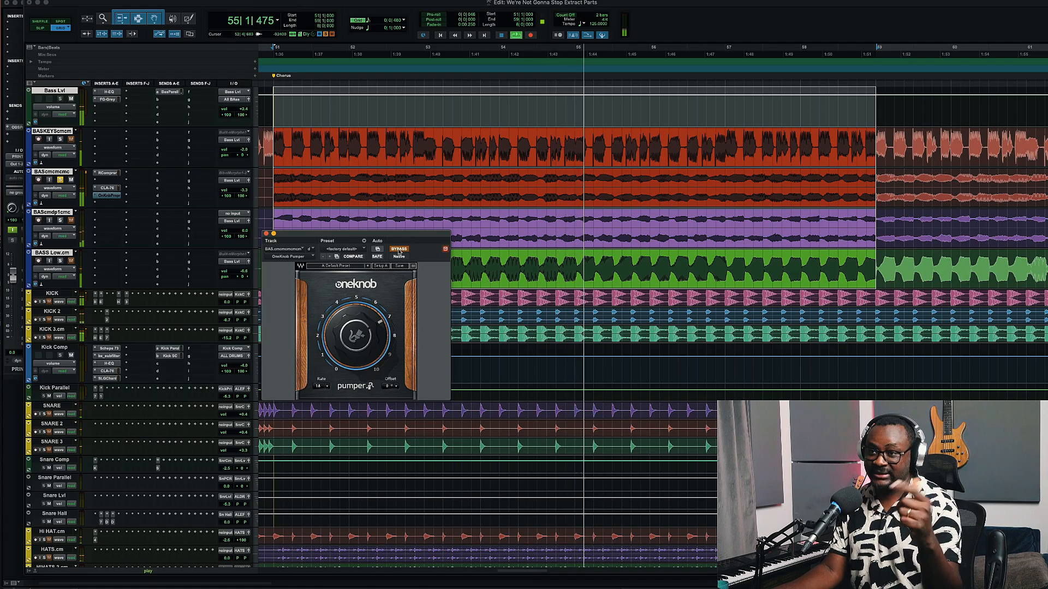
{"action": "left_click", "coordinate": [399, 249]}
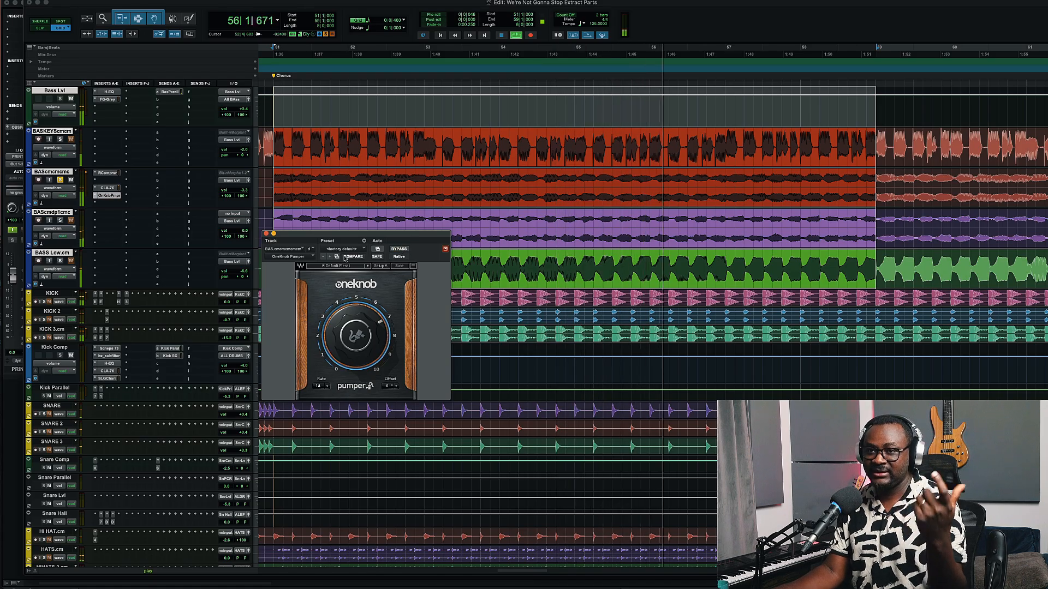
{"action": "key", "text": "space"}
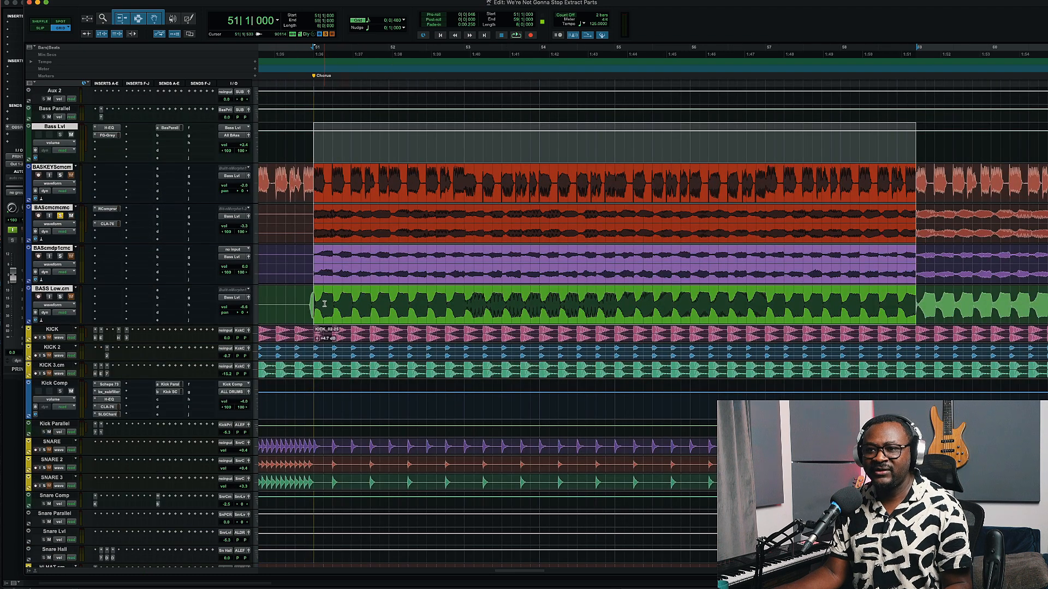
Select about the first two and a half bars of the chorus on the BAScmdp1cmc track and play that range
{"action": "left_click_drag", "start_coordinate": [325, 304], "coordinate": [538, 296]}
{"action": "left_click_drag", "start_coordinate": [492, 250], "coordinate": [316, 257]}
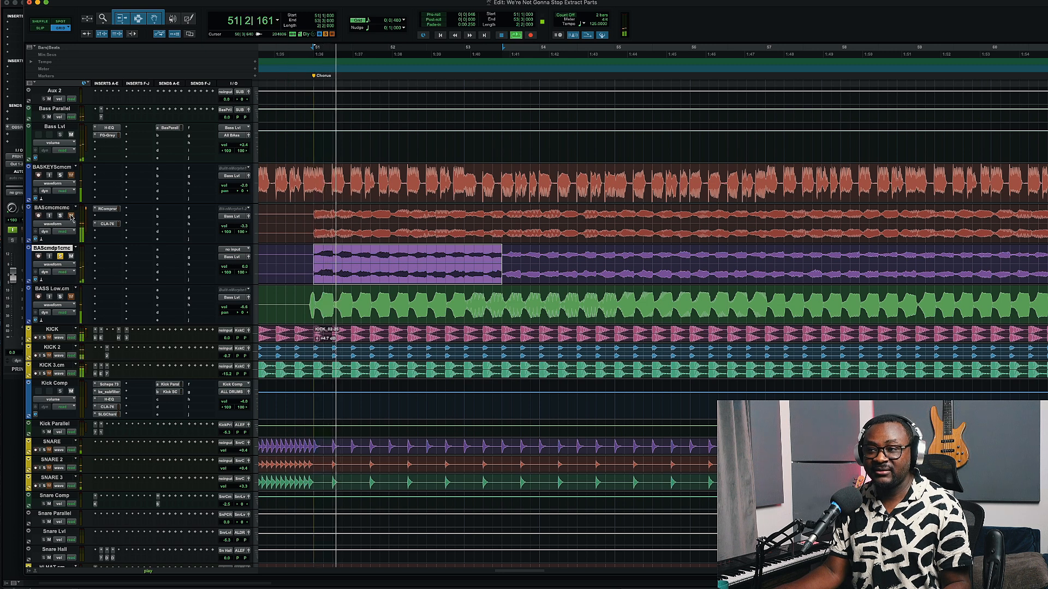
{"action": "key", "text": "space"}
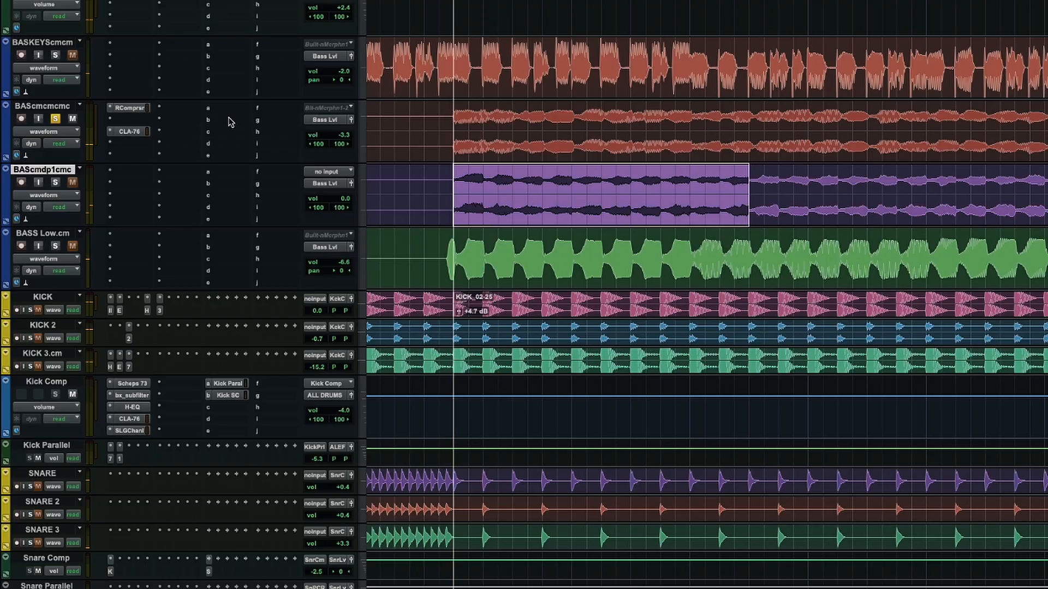
{"action": "key", "text": "space"}
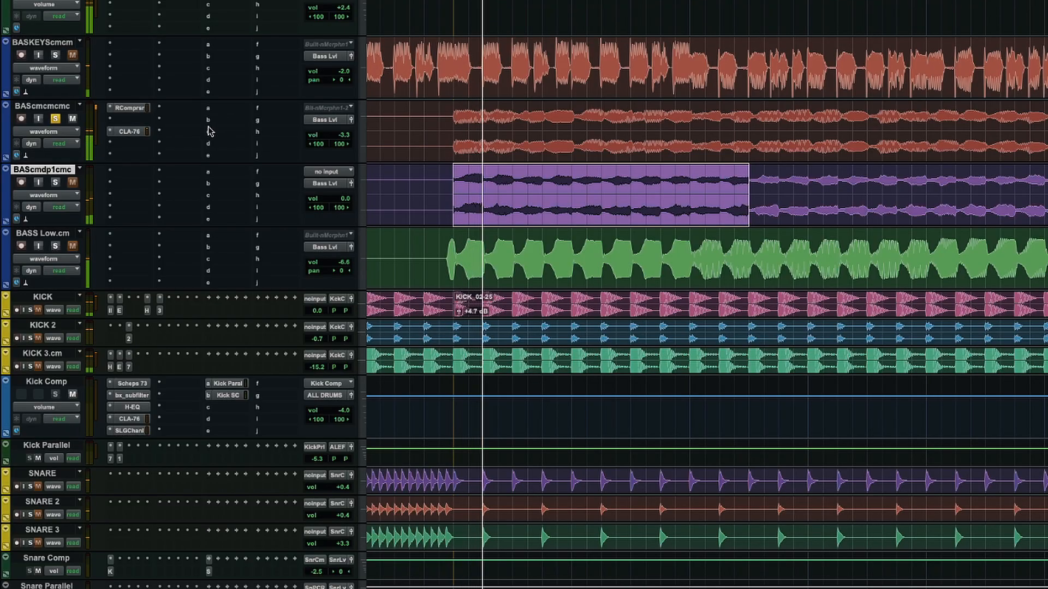
Compare the soloed BAScmcmcmc track with its RCompressor and CLA-76 inserts bypassed and active
{"action": "left_click", "coordinate": [129, 108]}
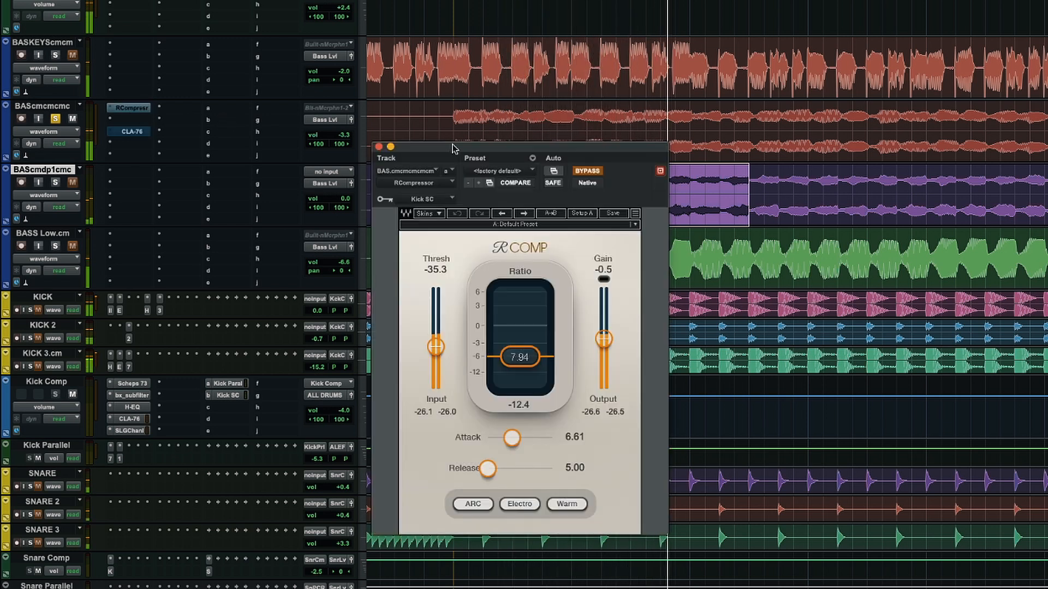
{"action": "left_click", "coordinate": [587, 172]}
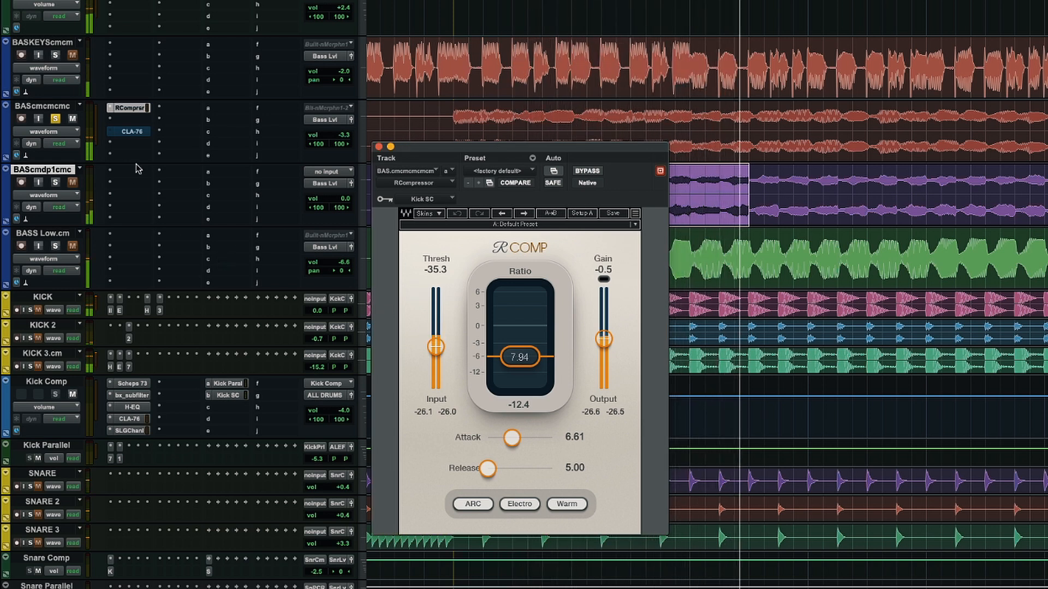
{"action": "left_click", "coordinate": [132, 131]}
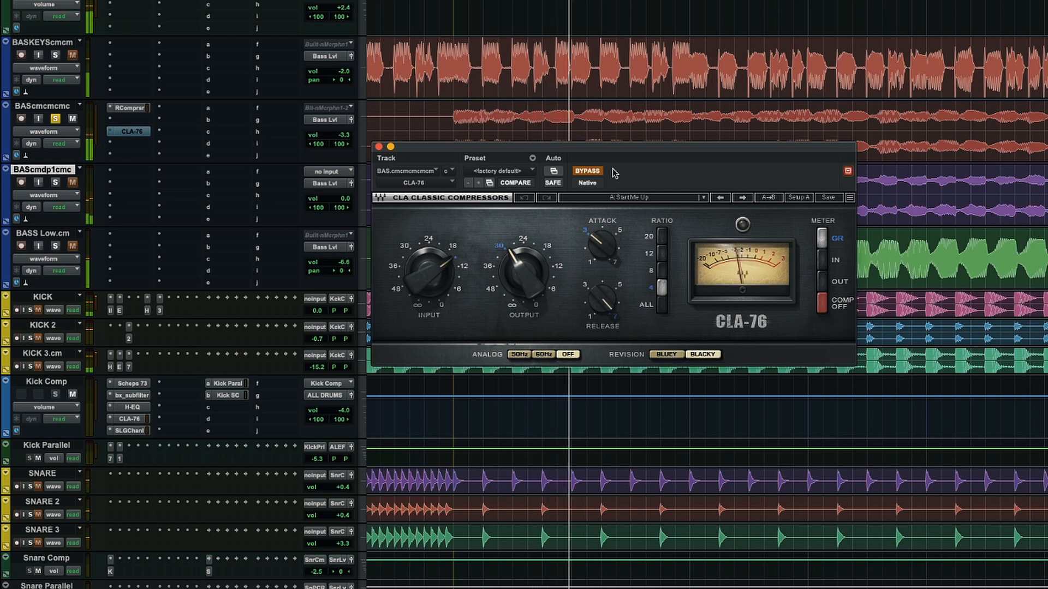
{"action": "left_click", "coordinate": [587, 171]}
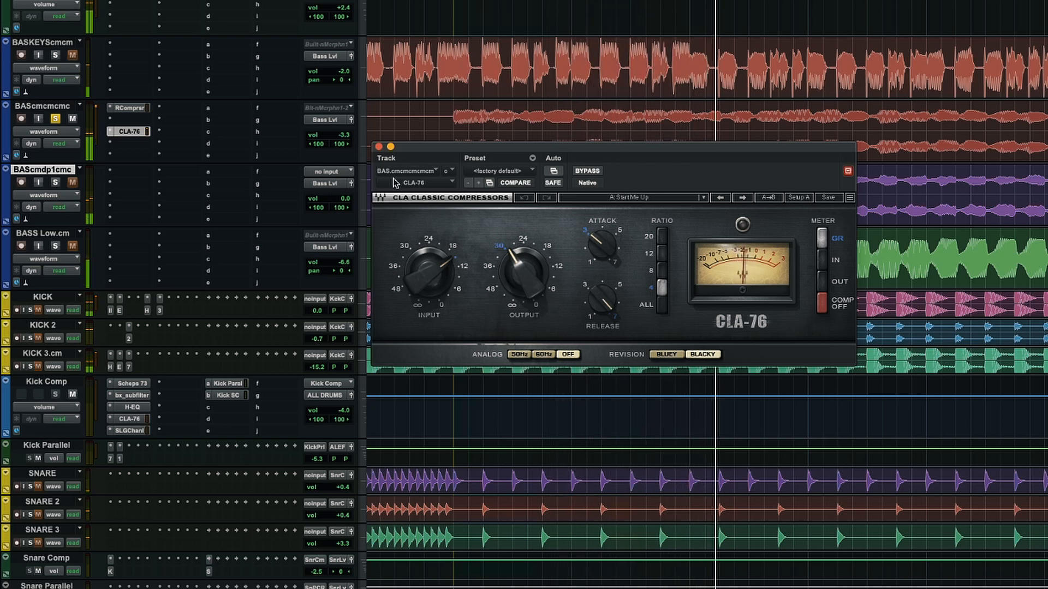
Briefly solo BAScmdp1cmc together with BAScmcmcmc to hear both, and close the CLA-76 window
{"action": "left_click", "coordinate": [55, 182]}
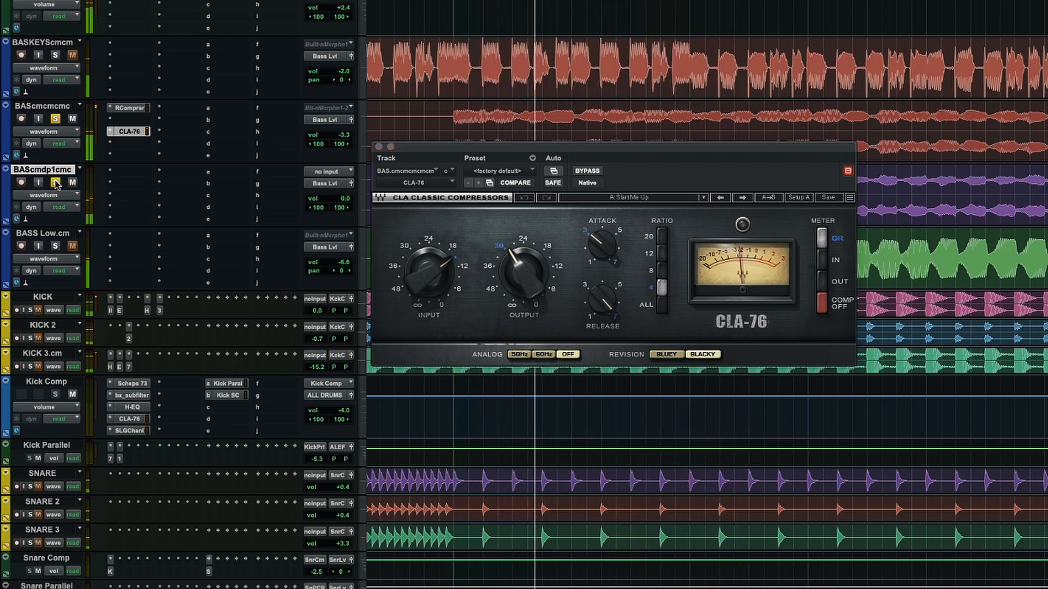
{"action": "left_click", "coordinate": [56, 182]}
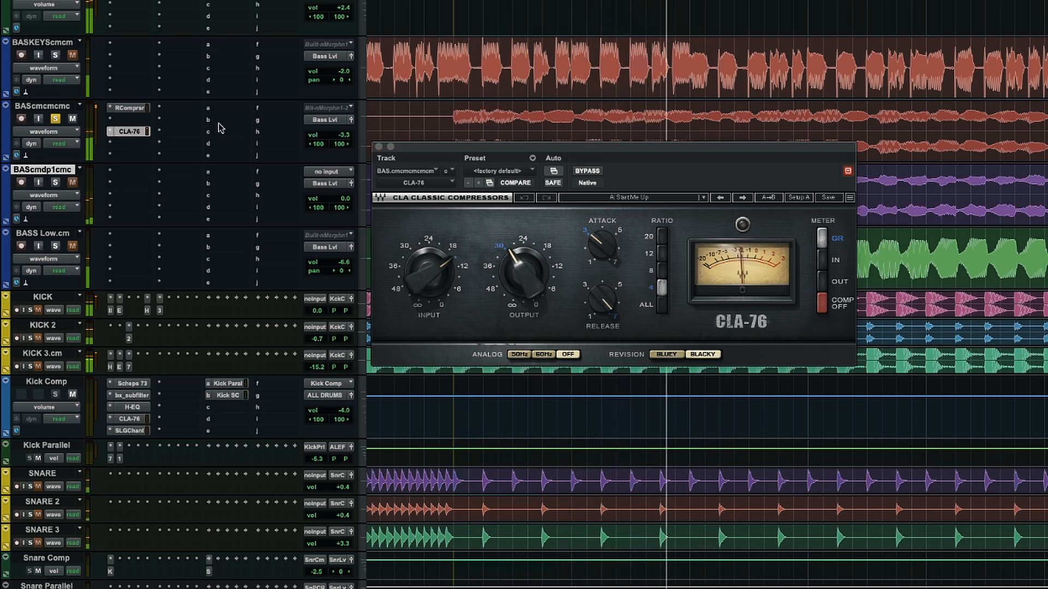
{"action": "left_click", "coordinate": [379, 147]}
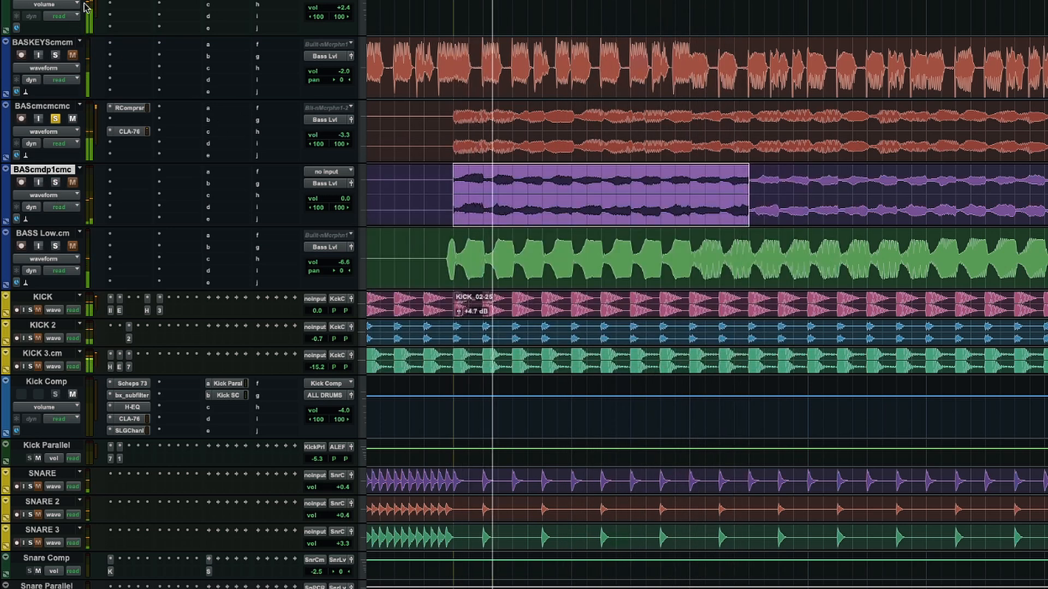
Solo the BASKEYScmcm track in place of BAScmcmcmc and stop playback
{"action": "left_click", "coordinate": [55, 54]}
{"action": "left_click", "coordinate": [55, 118]}
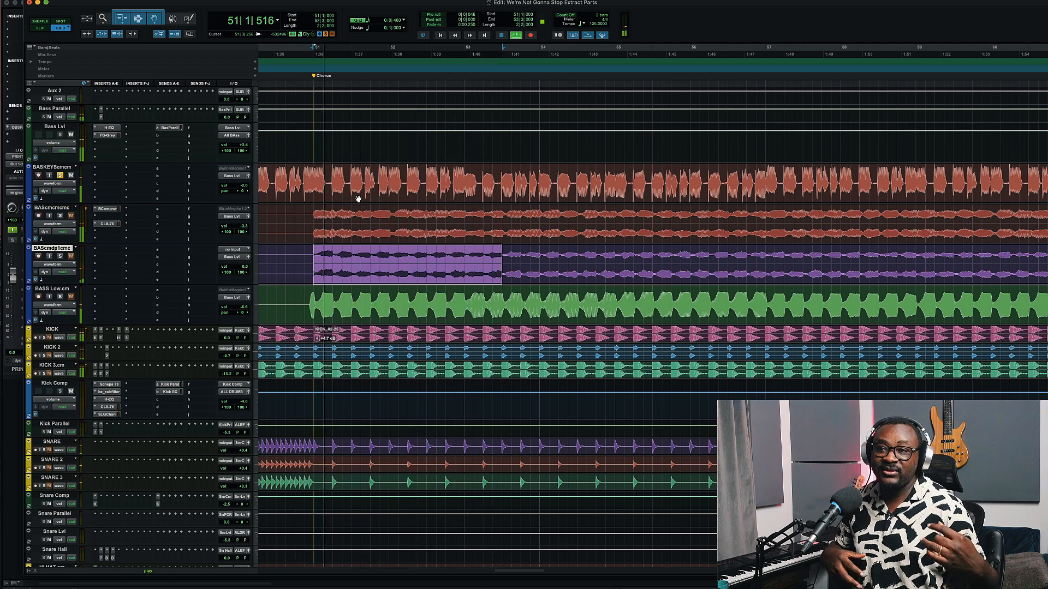
{"action": "key", "text": "space"}
Play the soloed BASKEYScmcm track from bar 50, beat 3, leading into the chorus
{"action": "key", "text": "r"}
{"action": "key", "text": "r"}
{"action": "key", "text": "t"}
{"action": "key", "text": "t"}
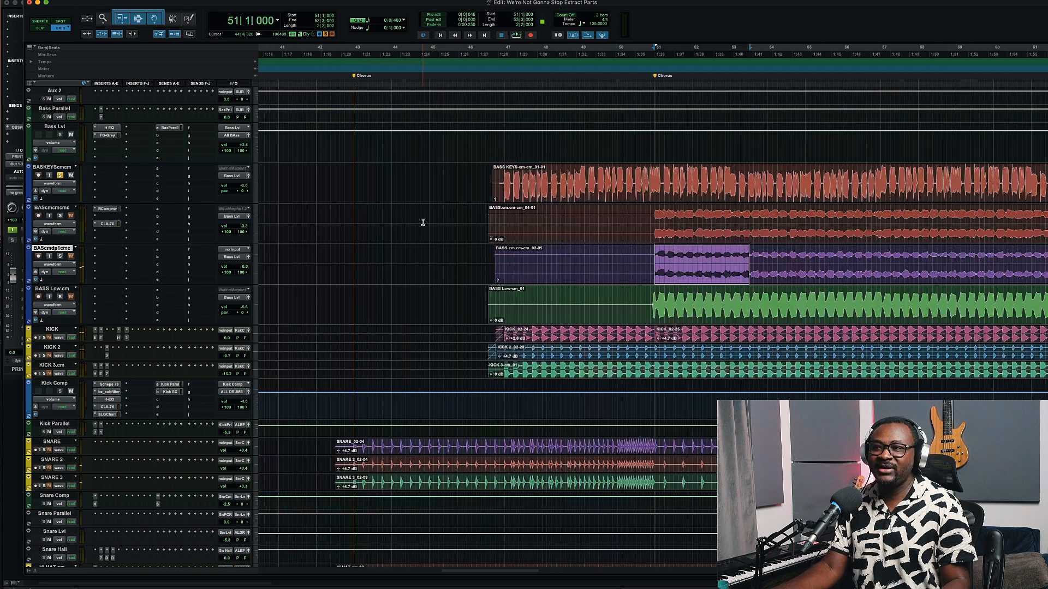
{"action": "left_click", "coordinate": [640, 171]}
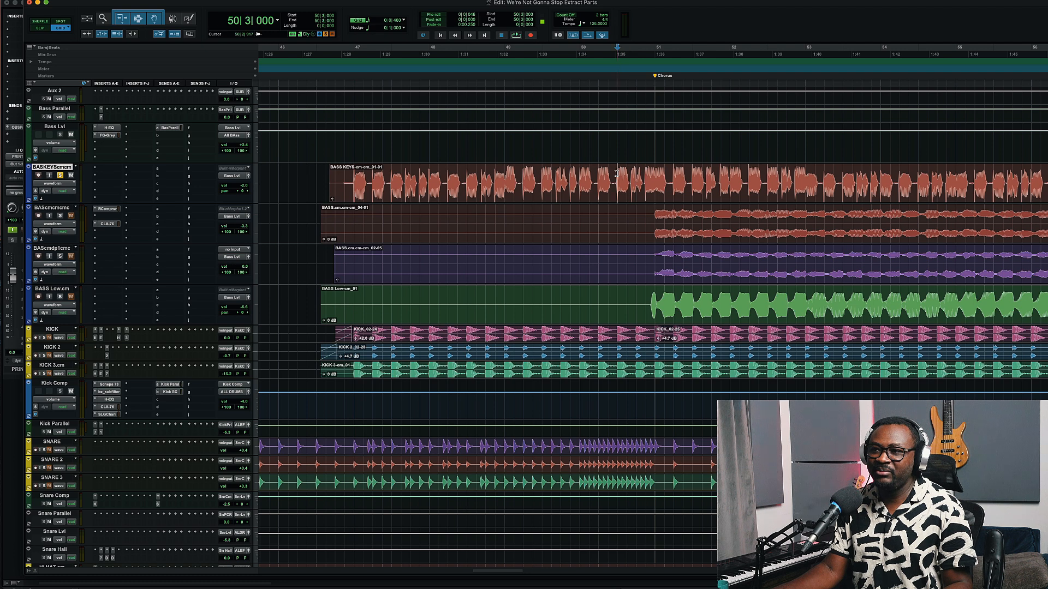
{"action": "key", "text": "space"}
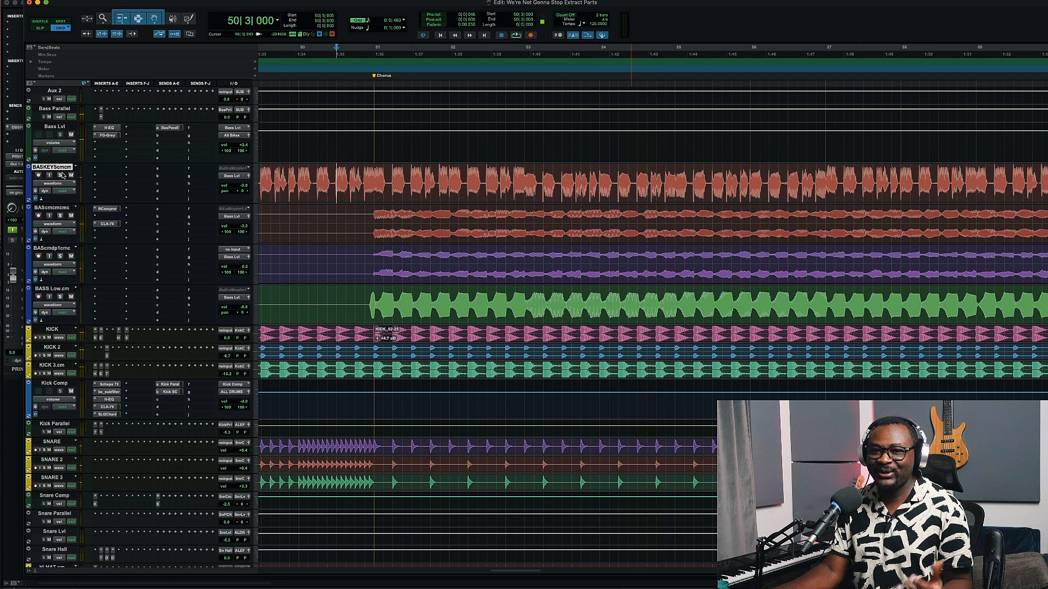
Select about the first four bars of the chorus across all four bass tracks and play them soloed
{"action": "left_click_drag", "start_coordinate": [374, 176], "coordinate": [675, 190]}
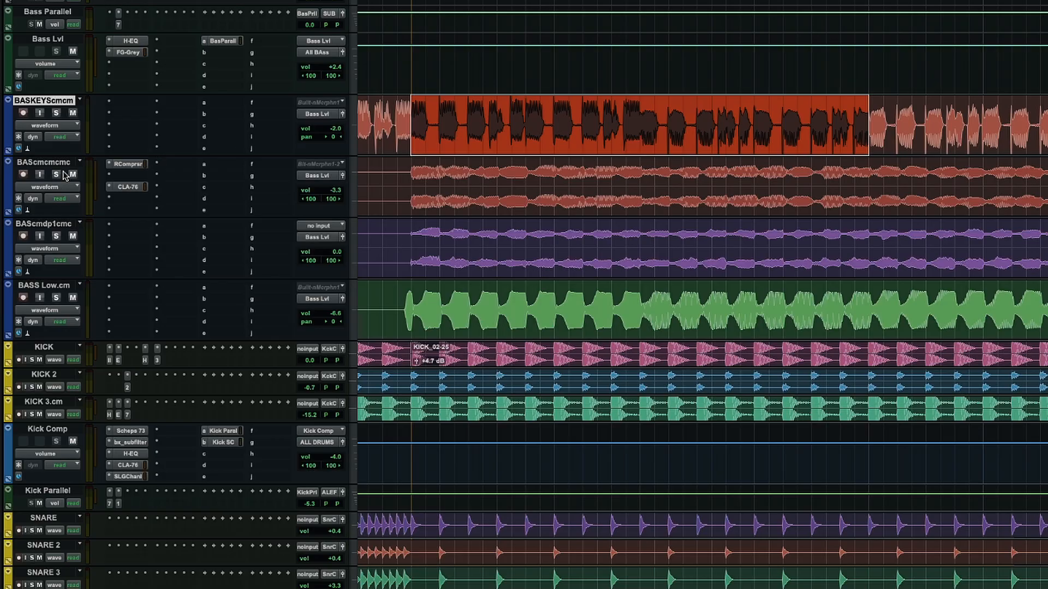
{"action": "left_click", "coordinate": [53, 288], "text": "shift"}
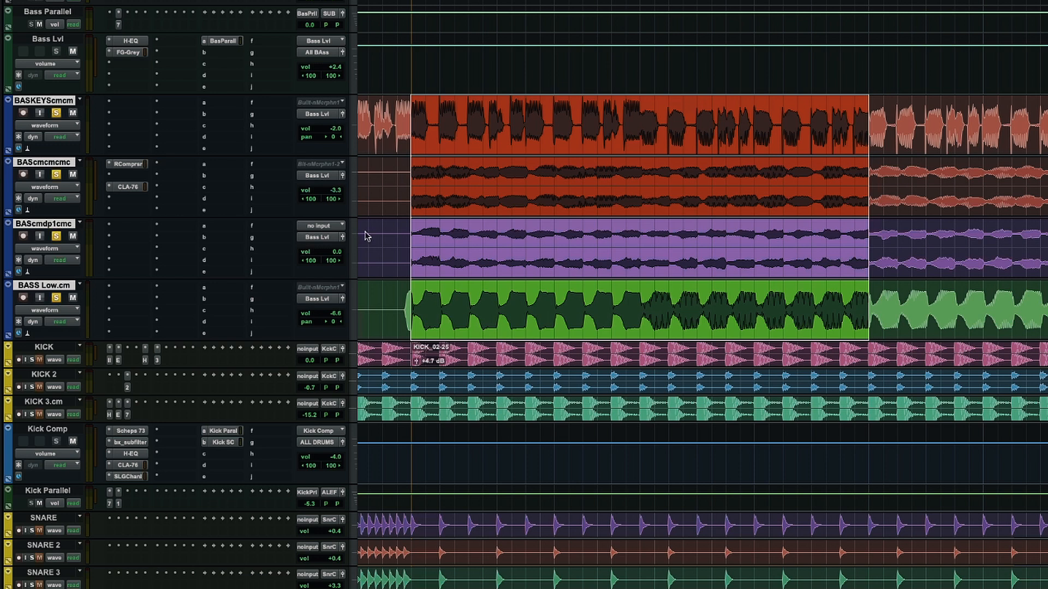
{"action": "scroll", "coordinate": [461, 211], "scroll_direction": "up", "scroll_amount": 1}
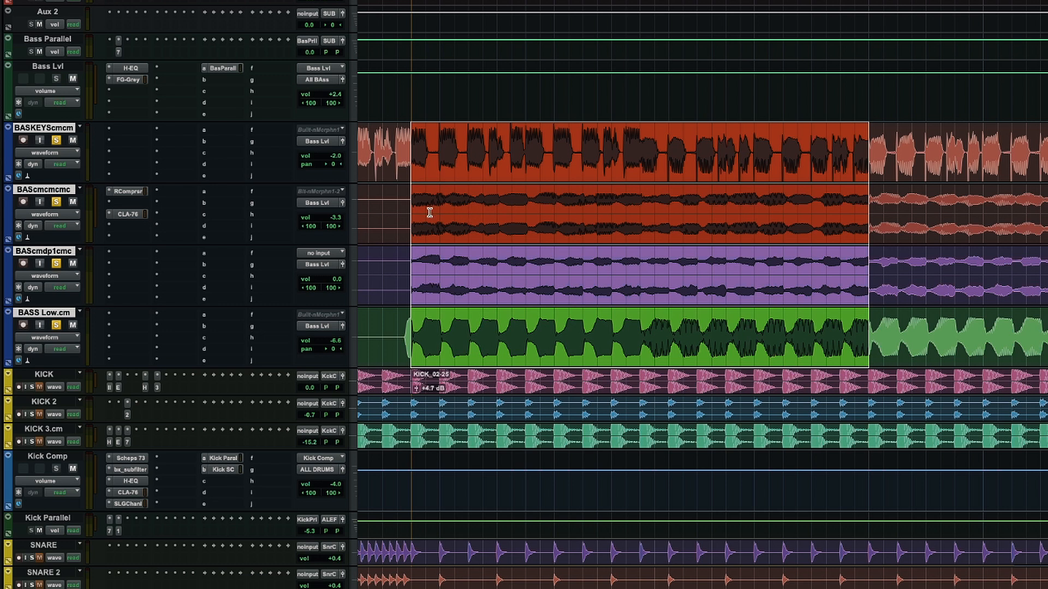
{"action": "key", "text": "space"}
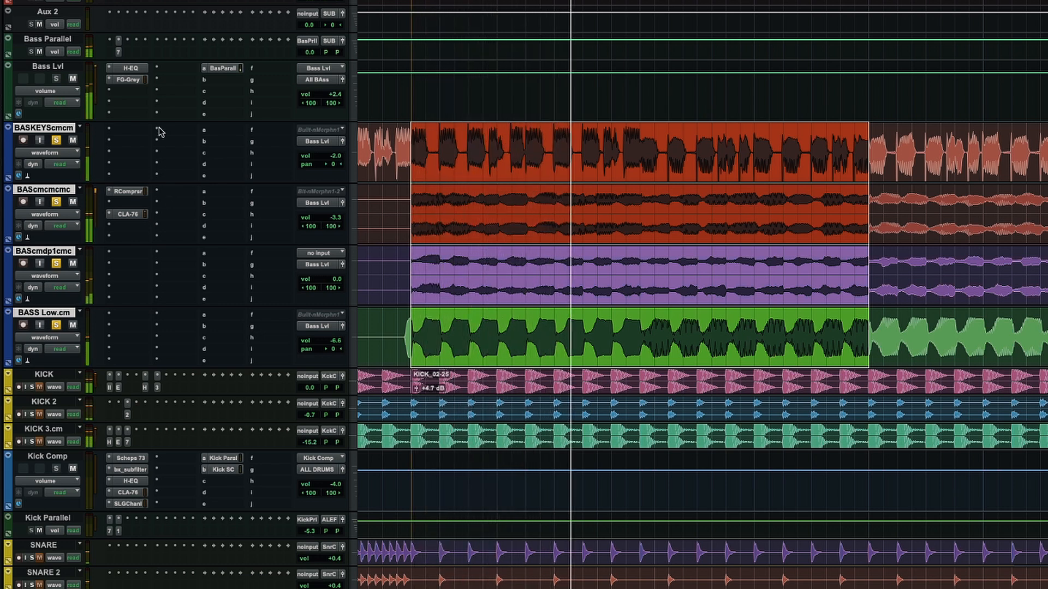
Briefly mute BAScmcmcmc, BAScmdp1cmc and BASS Low.cm one after another during playback to hear what each layer contributes
{"action": "left_click", "coordinate": [74, 203]}
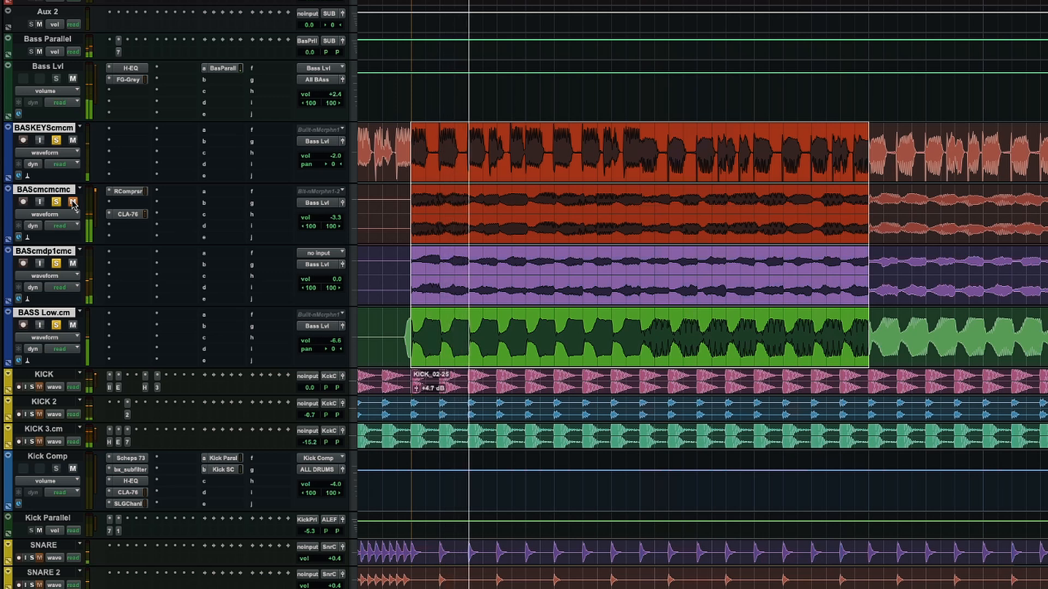
{"action": "left_click", "coordinate": [73, 203]}
{"action": "left_click", "coordinate": [73, 264]}
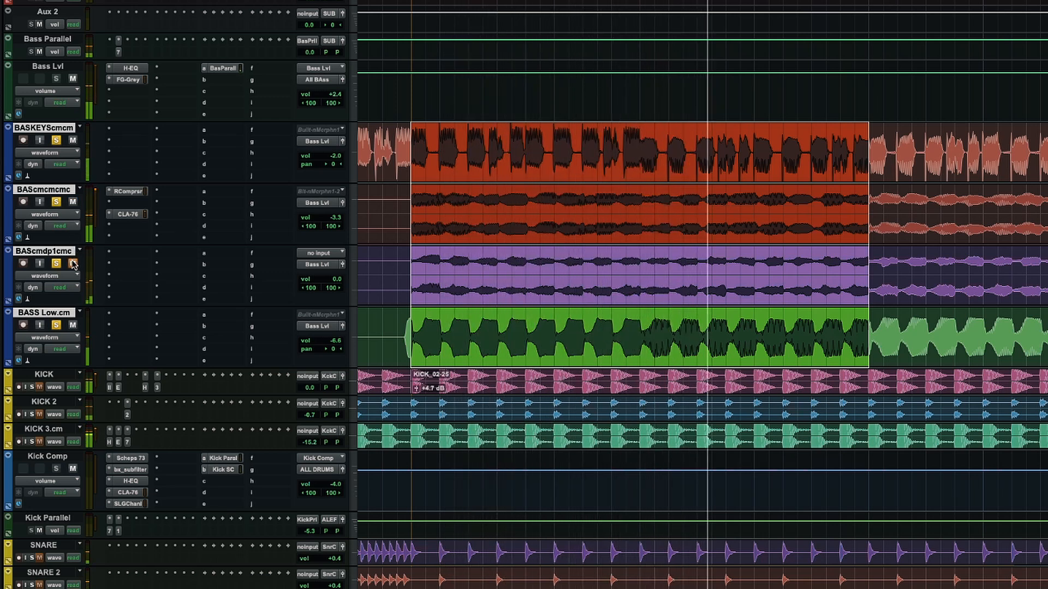
{"action": "left_click", "coordinate": [74, 264]}
{"action": "left_click", "coordinate": [74, 326]}
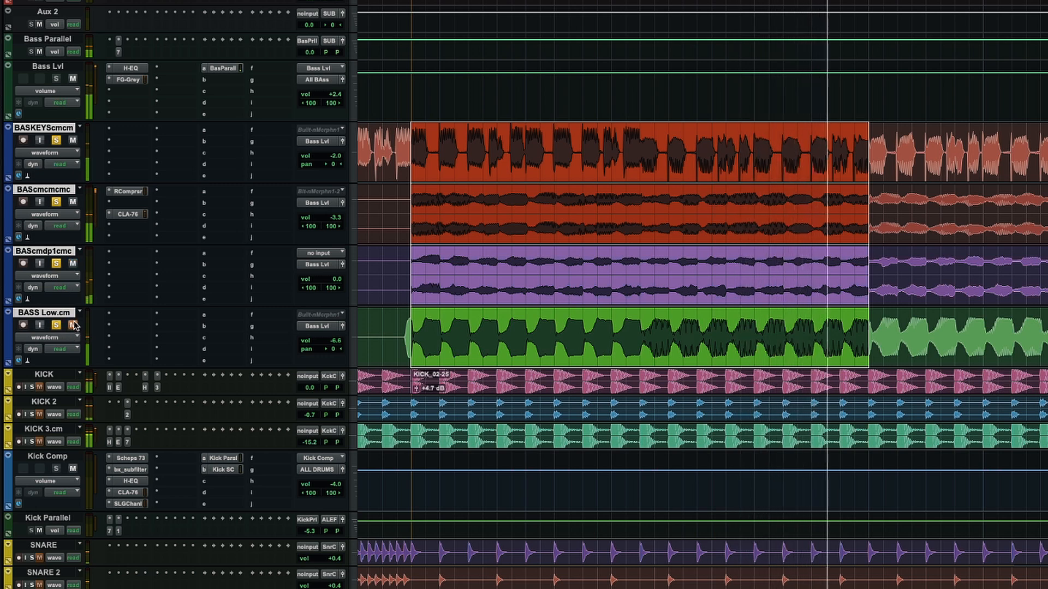
{"action": "left_click", "coordinate": [74, 326]}
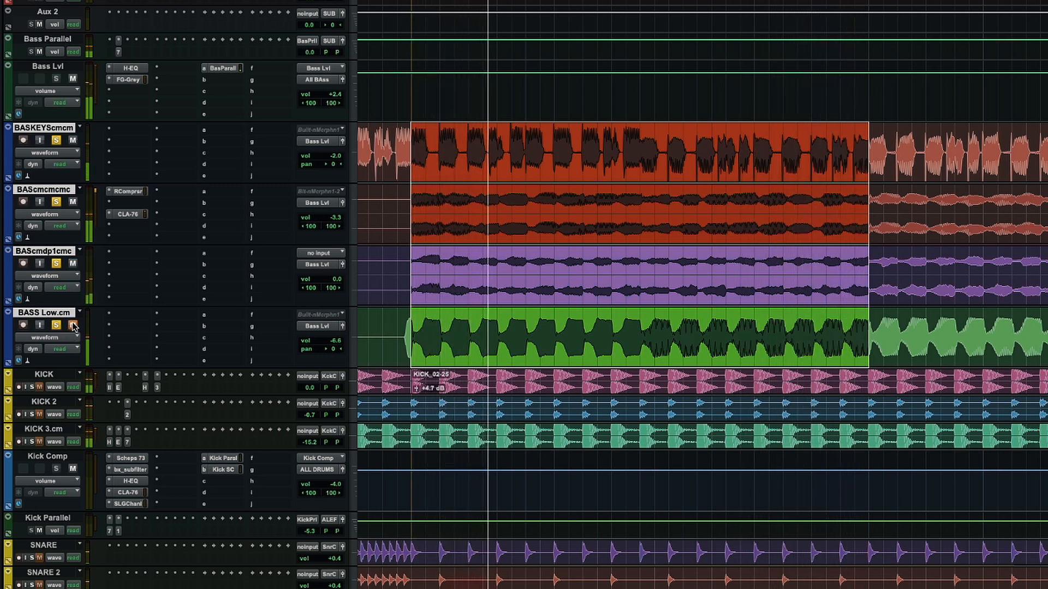
Open the H-EQ on the Bass Lvl track, select that track and move the plug-in window clear of the bass waveforms
{"action": "left_click", "coordinate": [131, 68]}
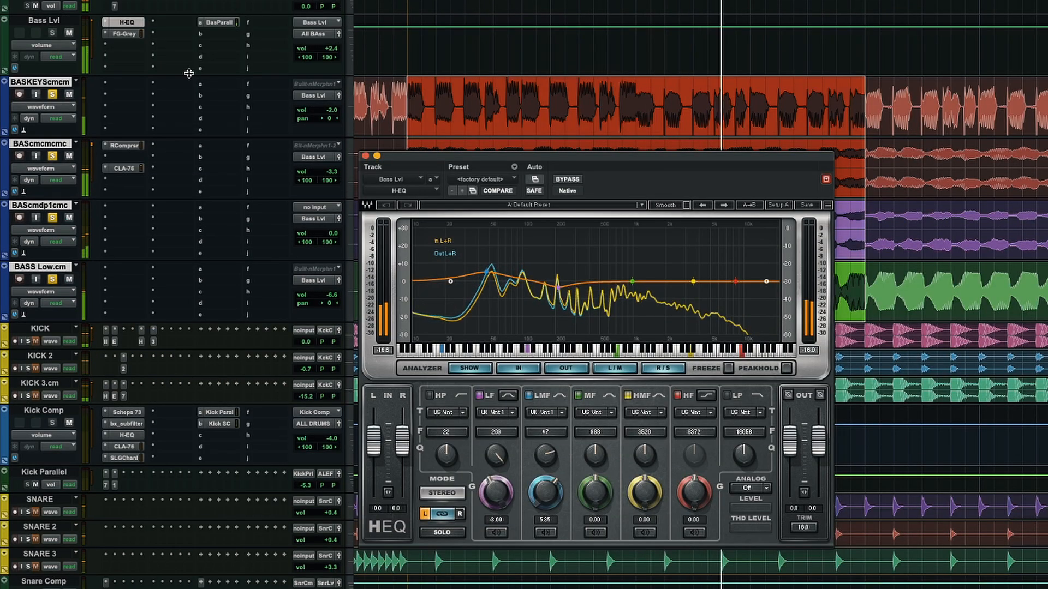
{"action": "left_click", "coordinate": [44, 21]}
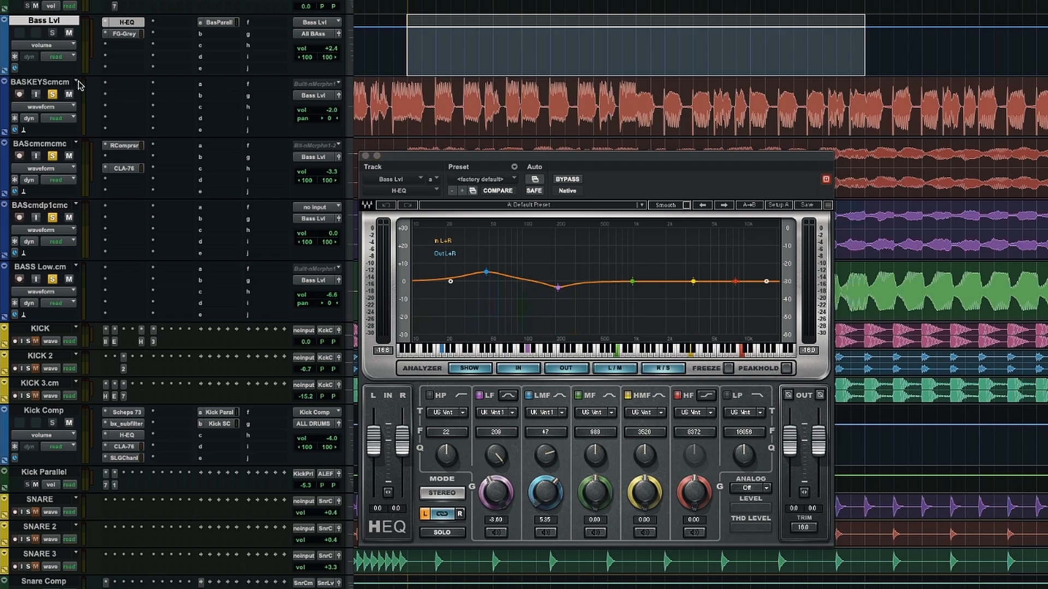
{"action": "left_click_drag", "start_coordinate": [527, 156], "coordinate": [540, 273]}
{"action": "left_click_drag", "start_coordinate": [515, 110], "coordinate": [507, 169]}
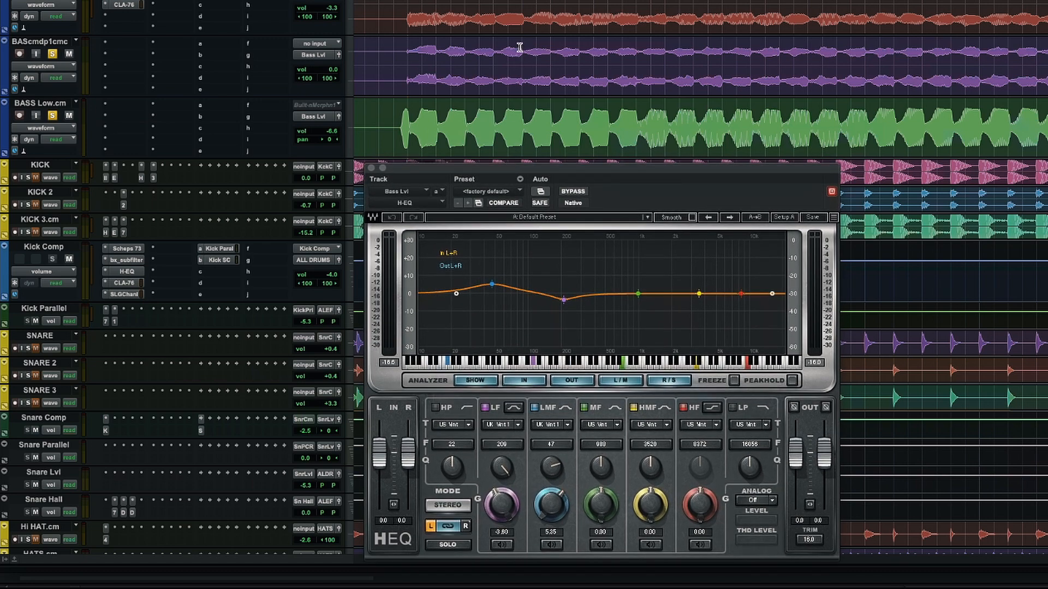
{"action": "scroll", "coordinate": [519, 48], "scroll_direction": "up", "scroll_amount": 2}
{"action": "scroll", "coordinate": [519, 47], "scroll_direction": "down", "scroll_amount": 2}
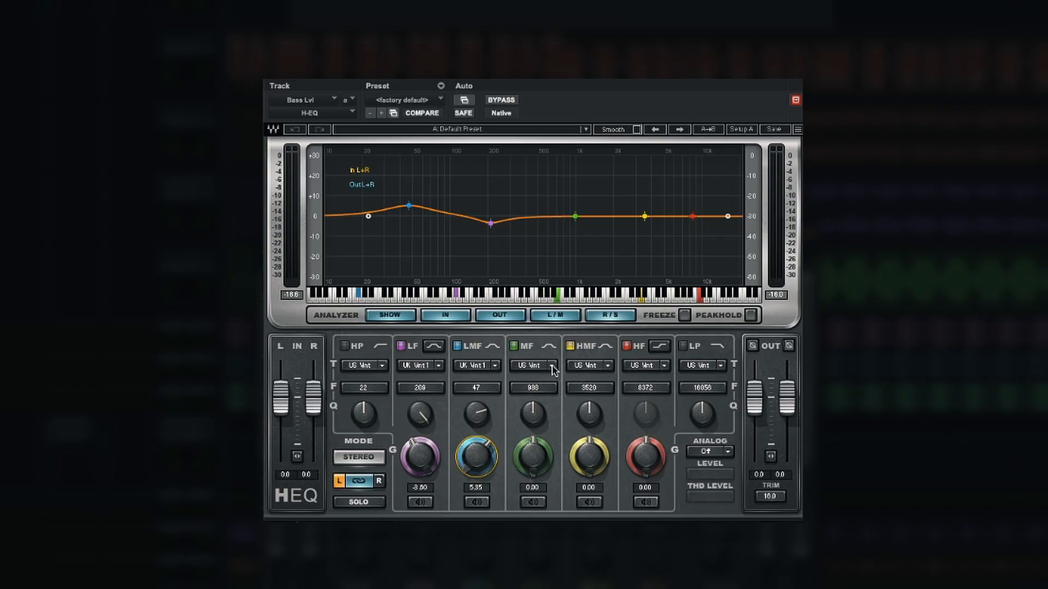
Look through the MF filter types, set the HMF band to Digital 2, boost its gain to 18 and narrow its Q
{"action": "left_click", "coordinate": [552, 366]}
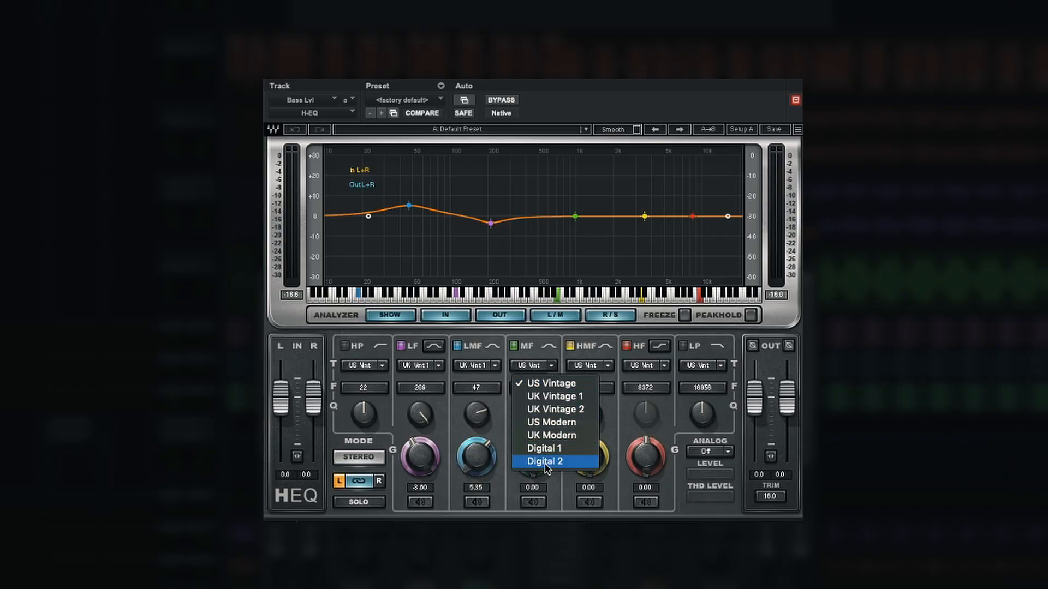
{"action": "left_click", "coordinate": [555, 382]}
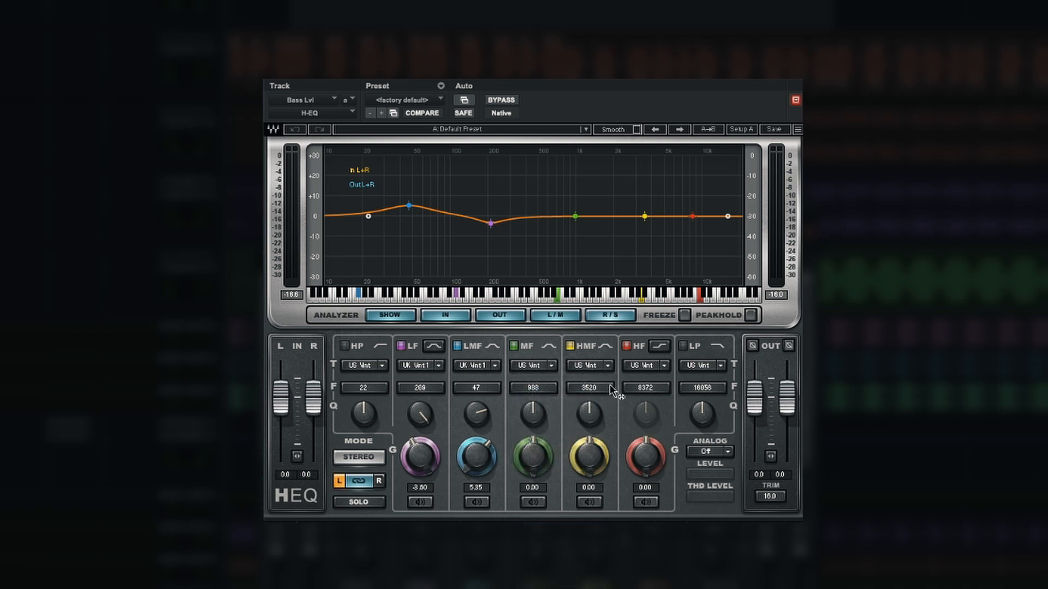
{"action": "left_click", "coordinate": [607, 367]}
{"action": "left_click", "coordinate": [600, 460]}
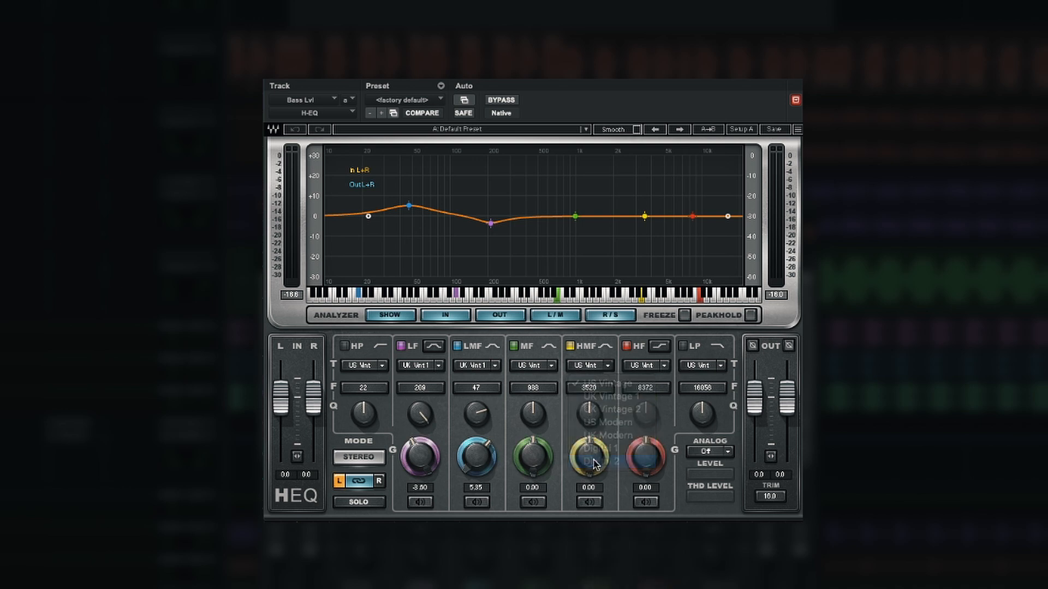
{"action": "left_click_drag", "start_coordinate": [593, 458], "coordinate": [593, 406]}
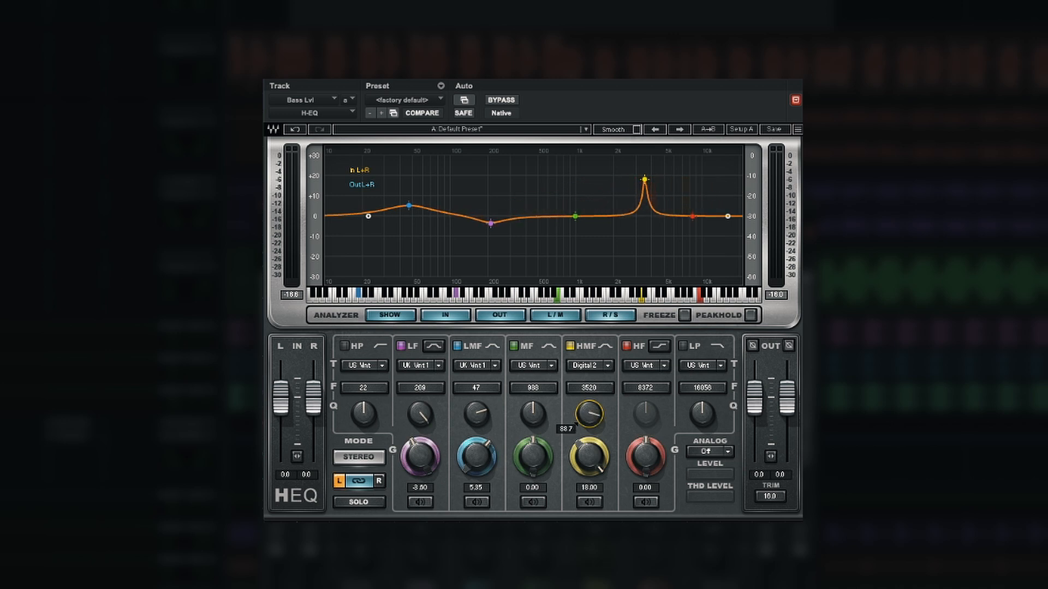
Change the HMF band to Digital 1, return its gain to flat and close the H-EQ
{"action": "left_click", "coordinate": [605, 370]}
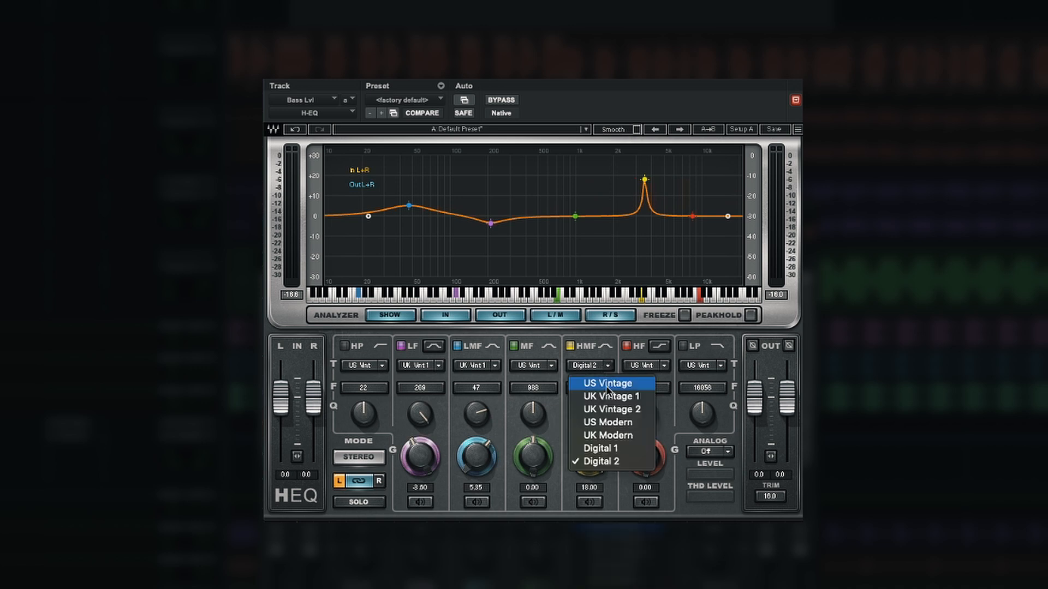
{"action": "left_click", "coordinate": [609, 447]}
{"action": "left_click_drag", "start_coordinate": [589, 415], "coordinate": [589, 444]}
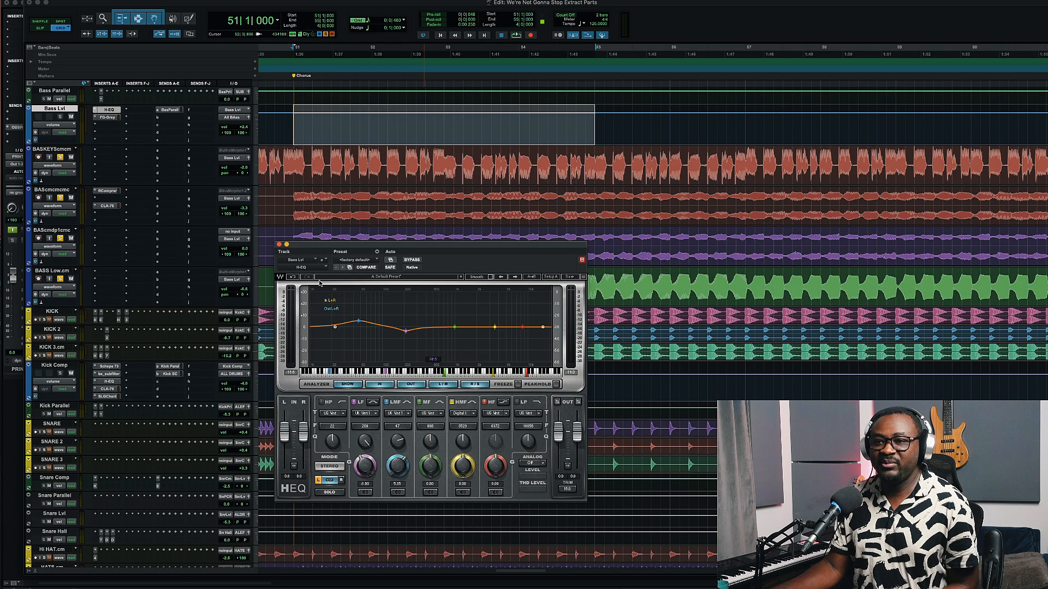
{"action": "left_click", "coordinate": [279, 244]}
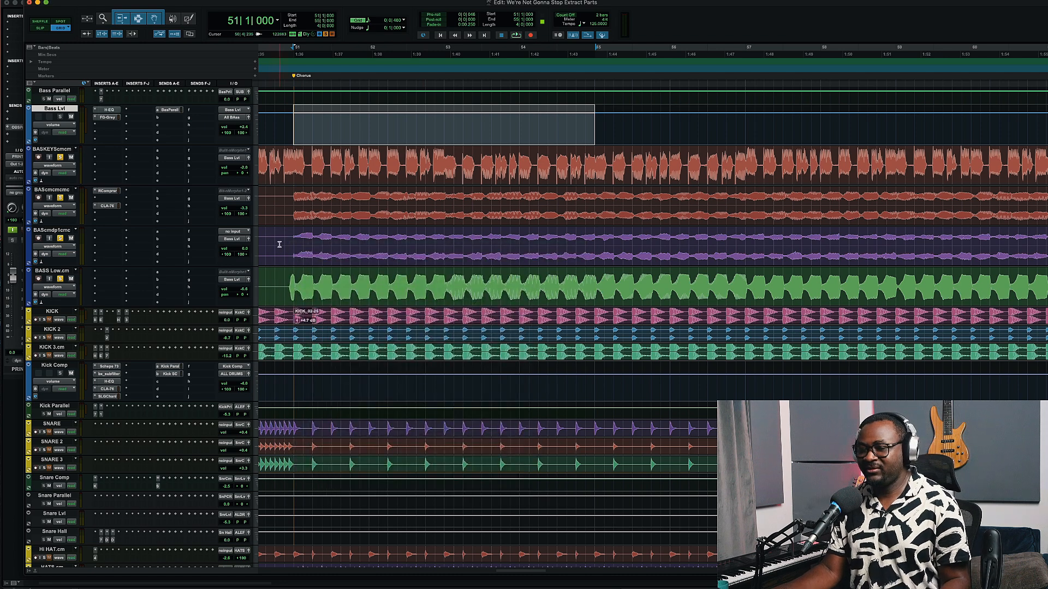
Open the FG-Grey compressor on Bass Lvl and compare the bass with it bypassed and active
{"action": "scroll", "coordinate": [625, 322], "scroll_direction": "up", "scroll_amount": 3}
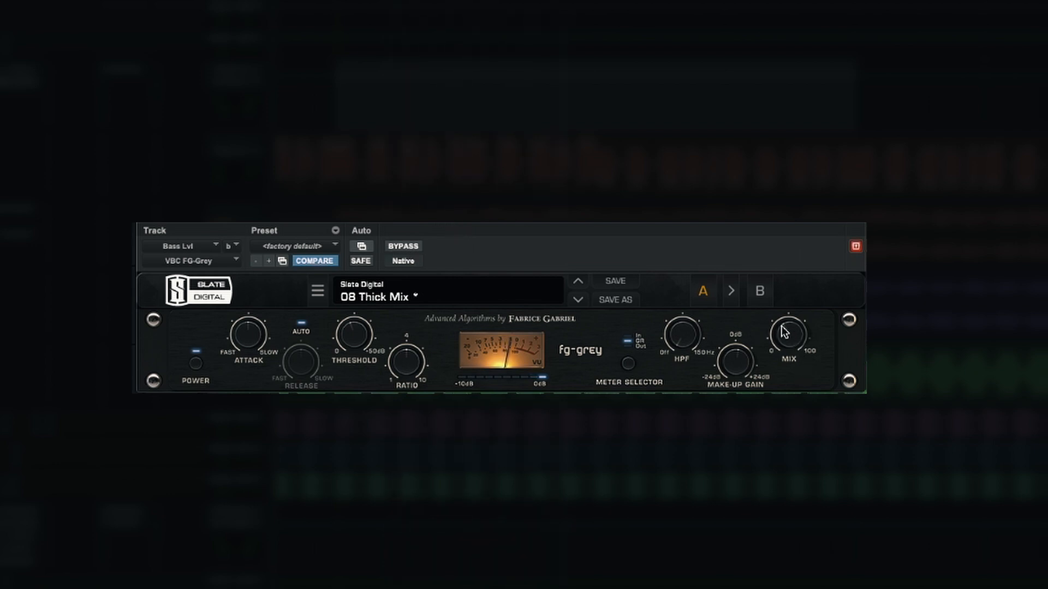
{"action": "mouse_move", "coordinate": [784, 329]}
{"action": "scroll", "coordinate": [785, 329], "scroll_direction": "up", "scroll_amount": 1}
{"action": "left_click", "coordinate": [404, 247]}
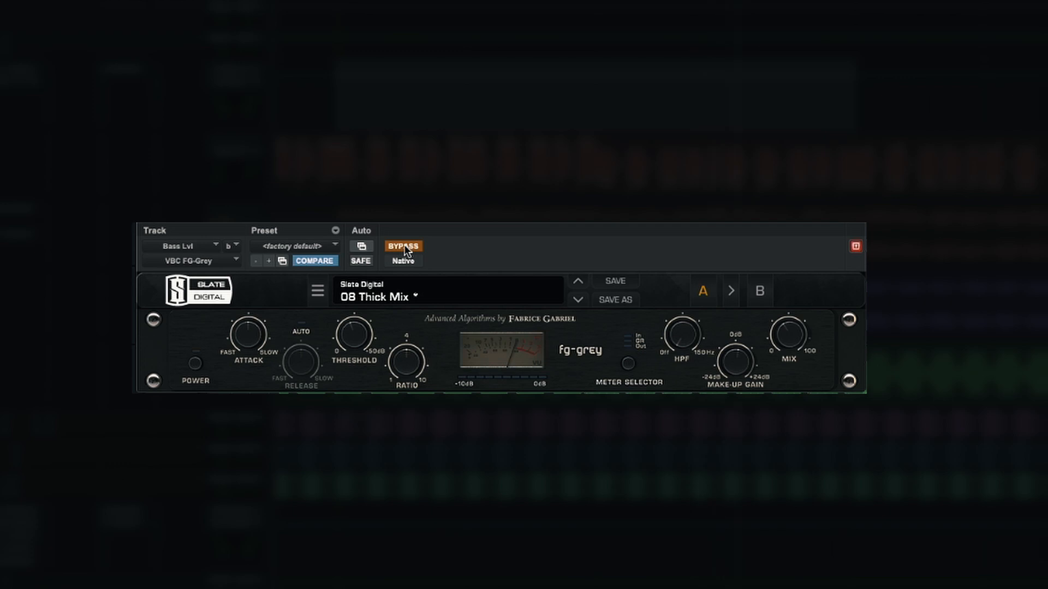
{"action": "left_click", "coordinate": [404, 248]}
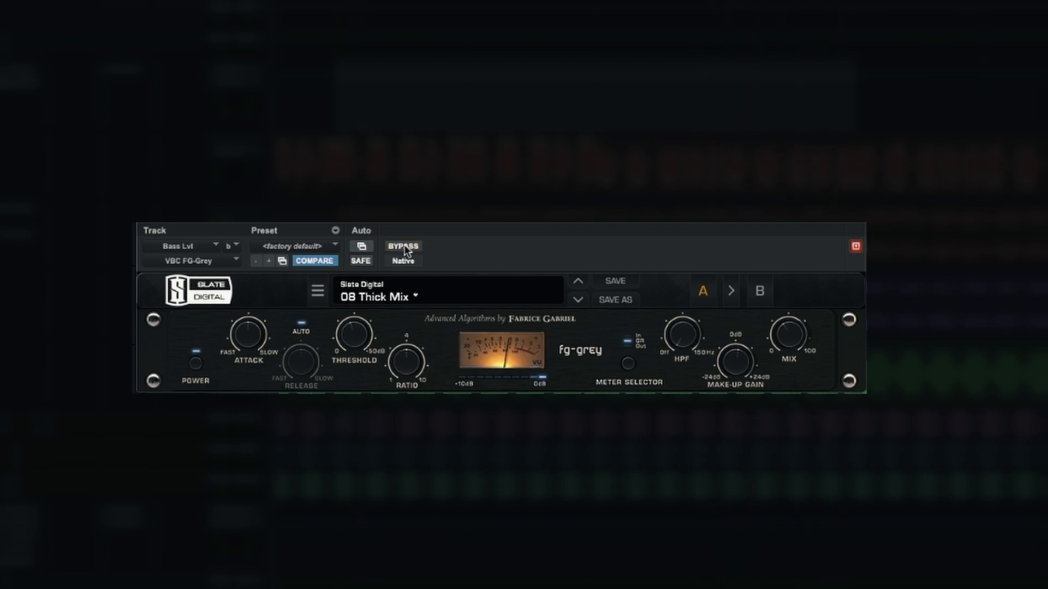
{"action": "left_click", "coordinate": [404, 249]}
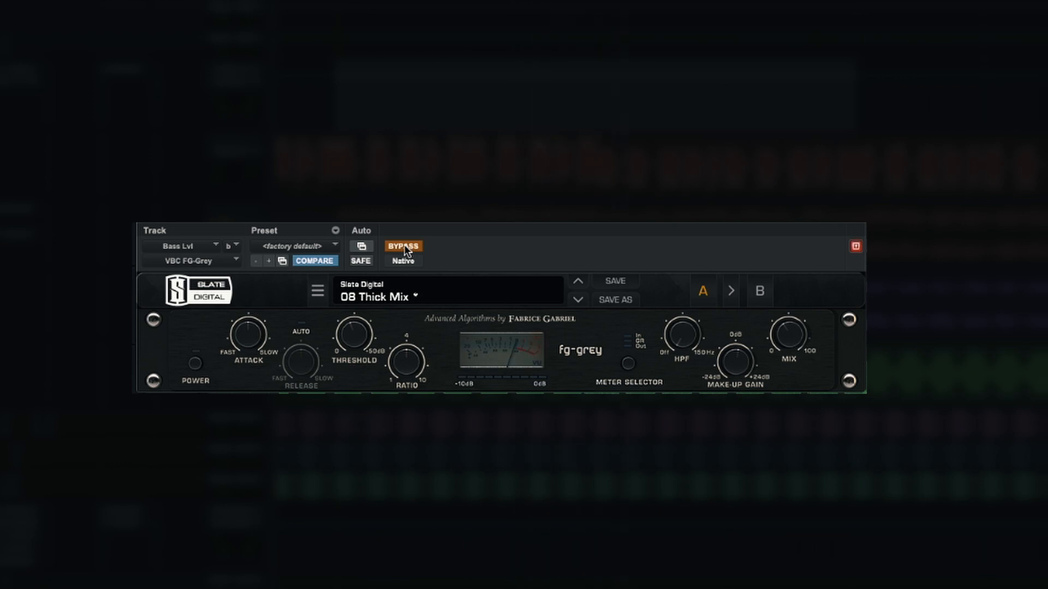
{"action": "left_click", "coordinate": [404, 249]}
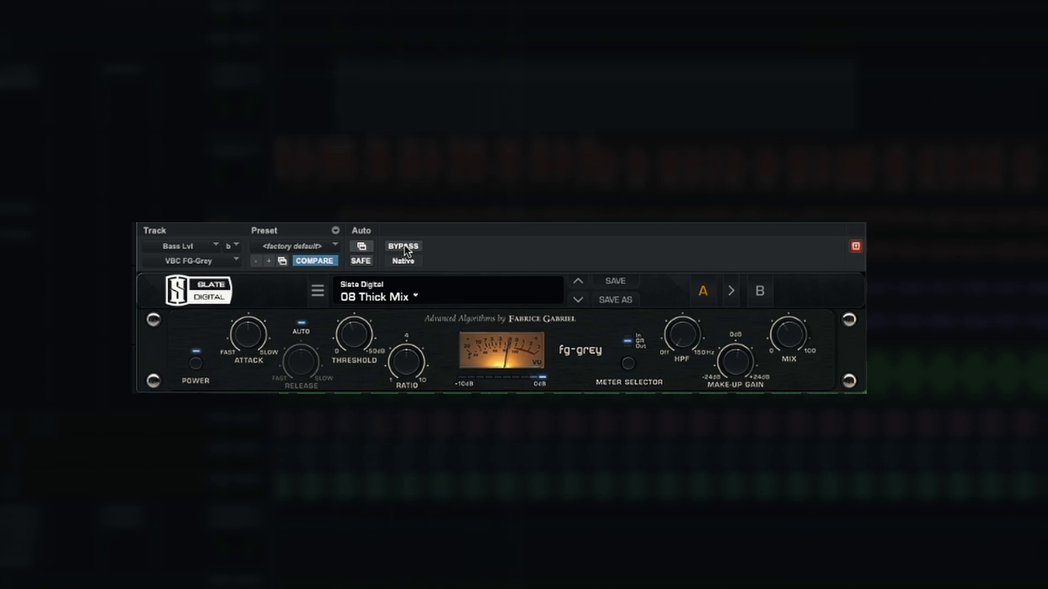
{"action": "left_click", "coordinate": [318, 291]}
{"action": "left_click", "coordinate": [292, 288]}
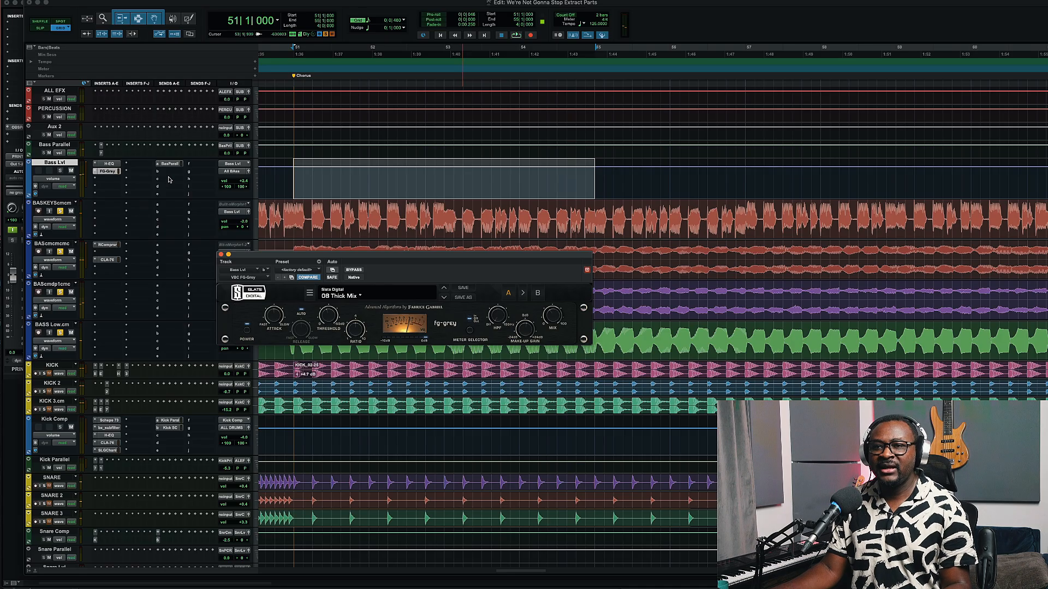
Open the Bass Lvl send to Bass Parallel and the Scheps 73 on that parallel track, placing the windows side by side
{"action": "left_click", "coordinate": [169, 164]}
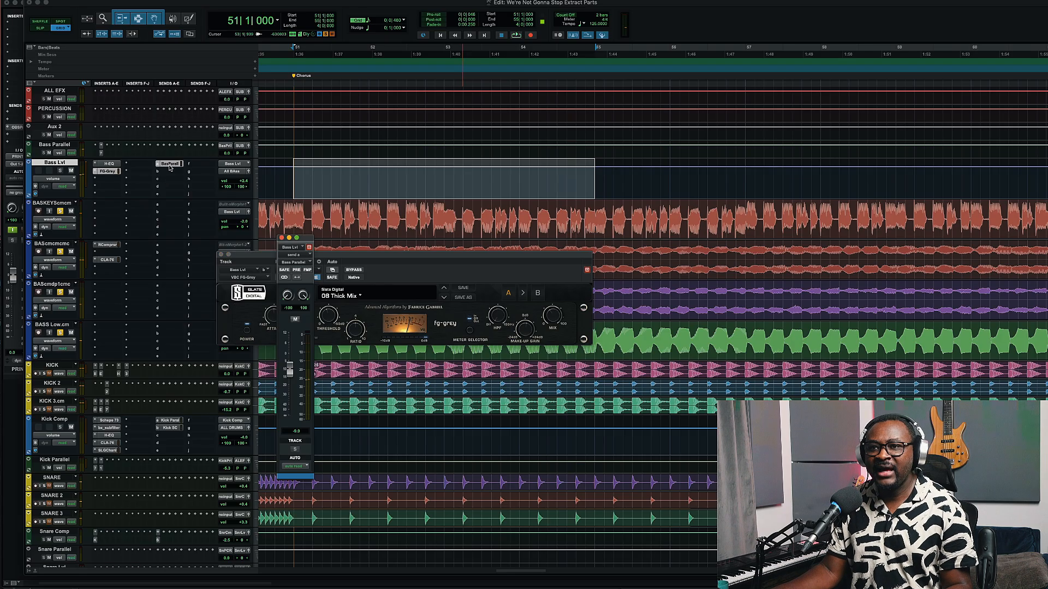
{"action": "left_click", "coordinate": [100, 155]}
{"action": "left_click", "coordinate": [100, 155]}
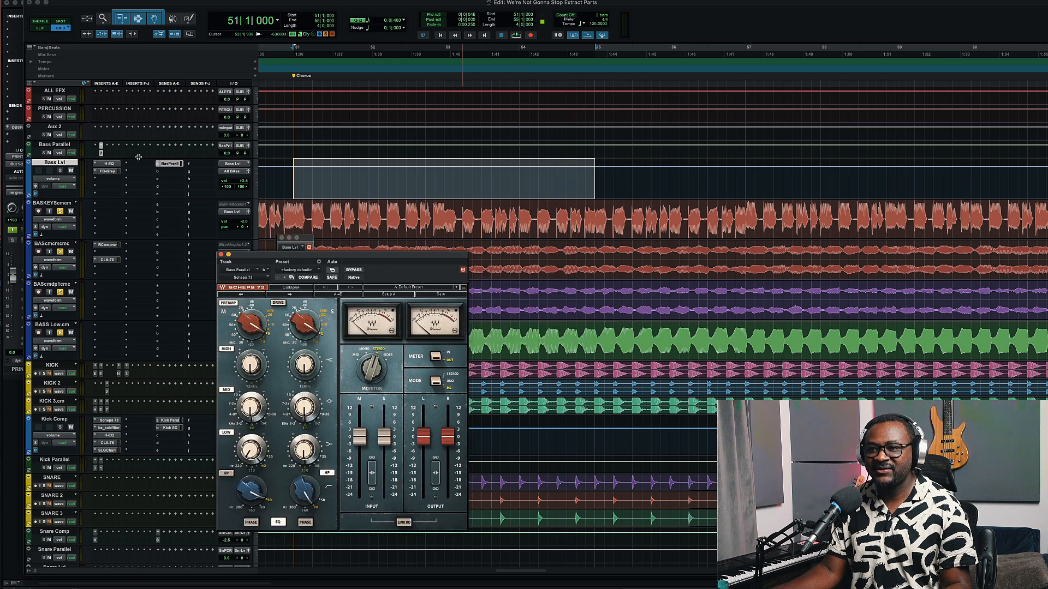
{"action": "left_click_drag", "start_coordinate": [259, 259], "coordinate": [381, 235]}
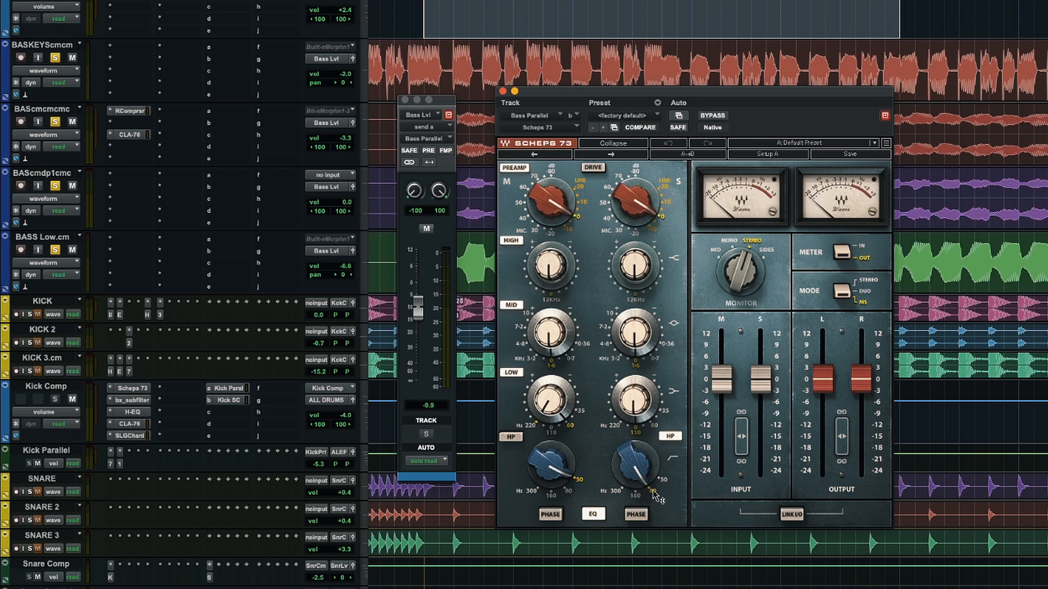
{"action": "mouse_move", "coordinate": [655, 495]}
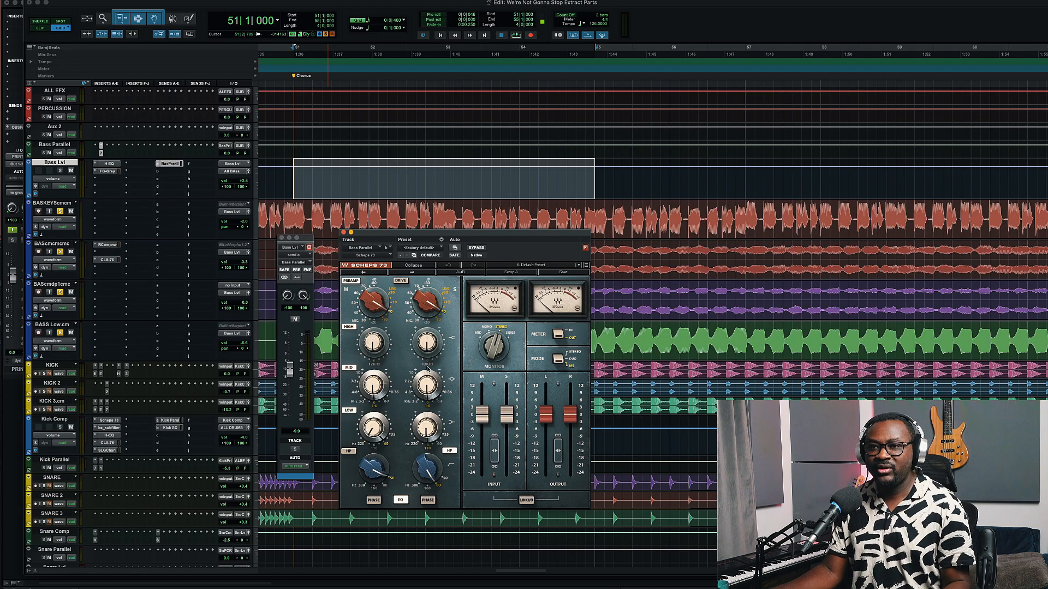
Switch the Bass Parallel send to pre-fader and compare the parallel sound with the Scheps 73 bypassed and active
{"action": "left_click", "coordinate": [297, 271]}
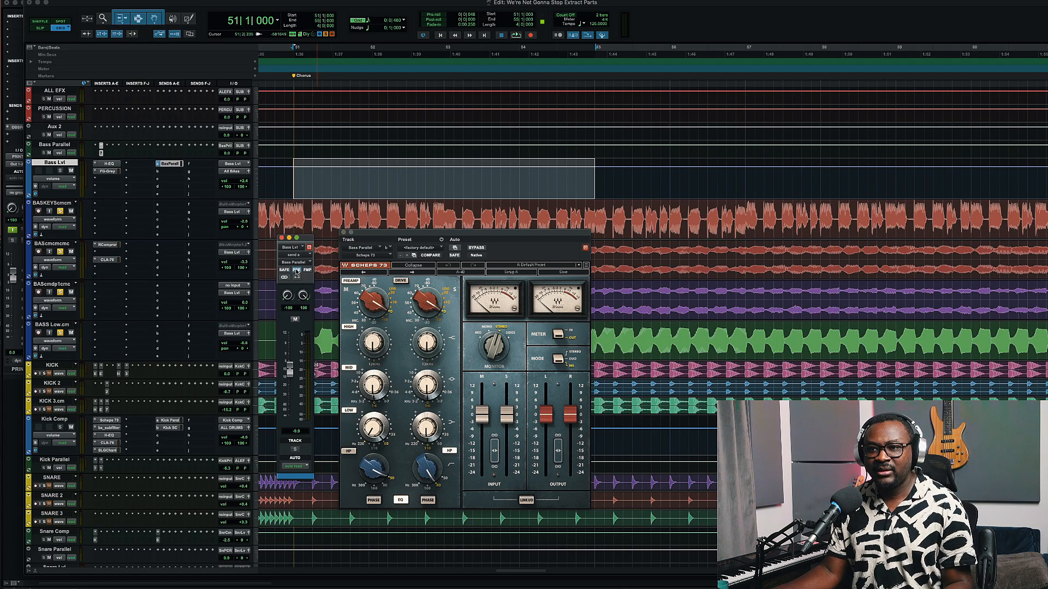
{"action": "left_click", "coordinate": [73, 237]}
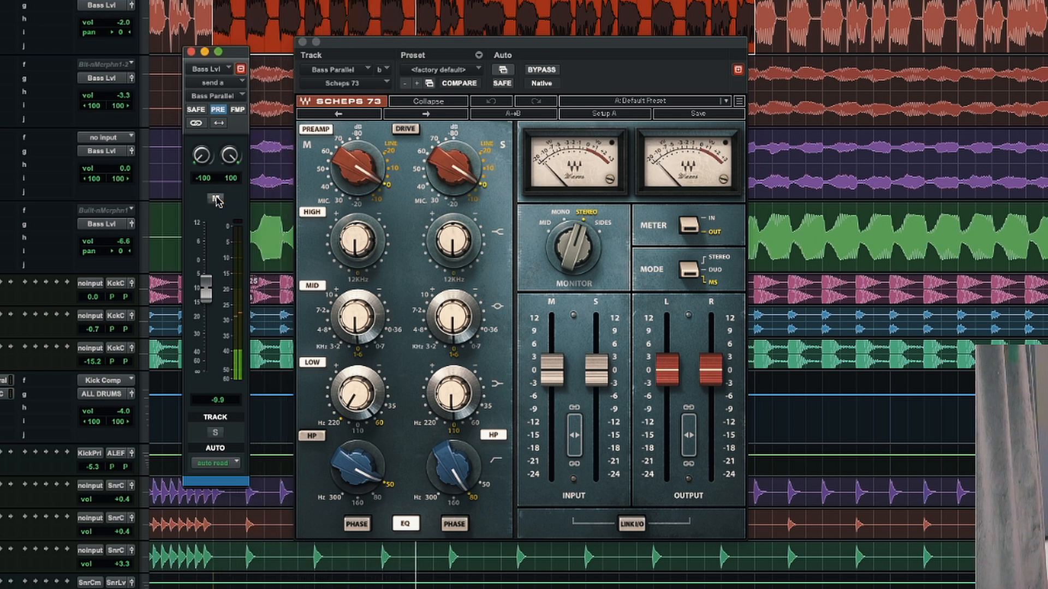
{"action": "left_click", "coordinate": [546, 70]}
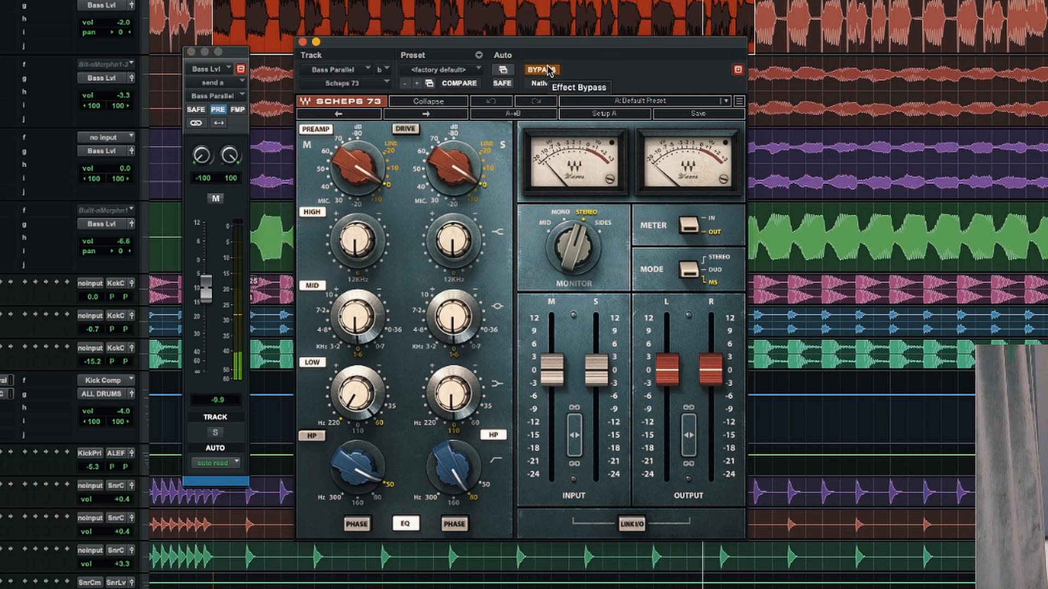
{"action": "left_click", "coordinate": [548, 71]}
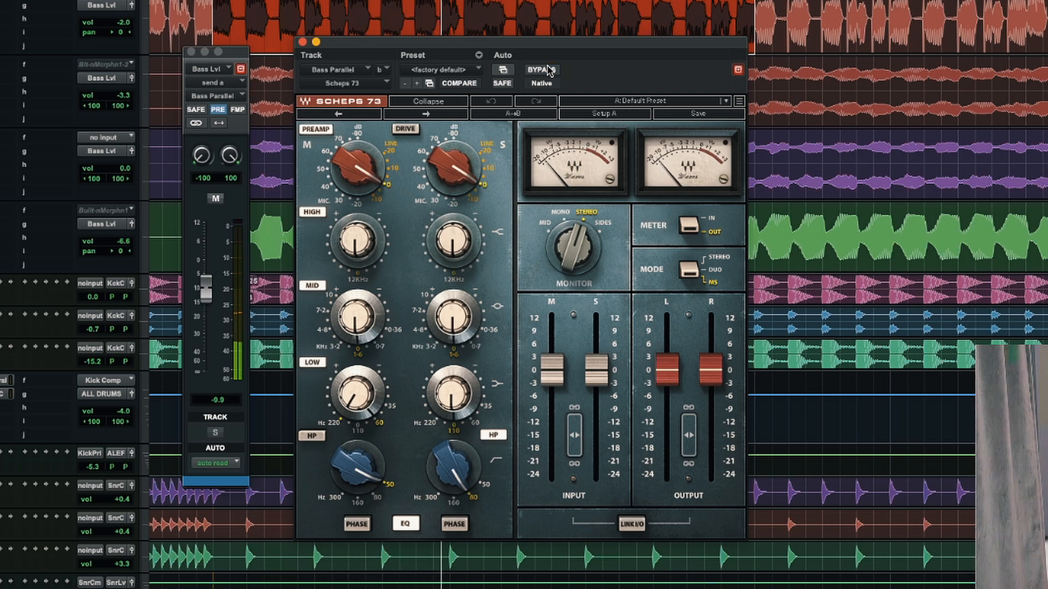
{"action": "left_click", "coordinate": [547, 71]}
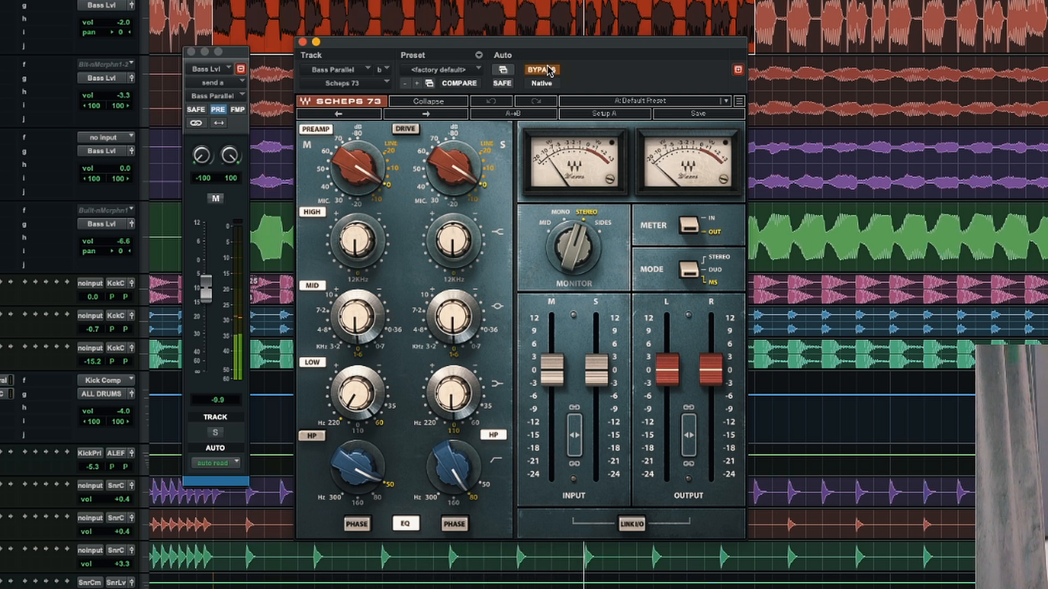
{"action": "left_click", "coordinate": [548, 71]}
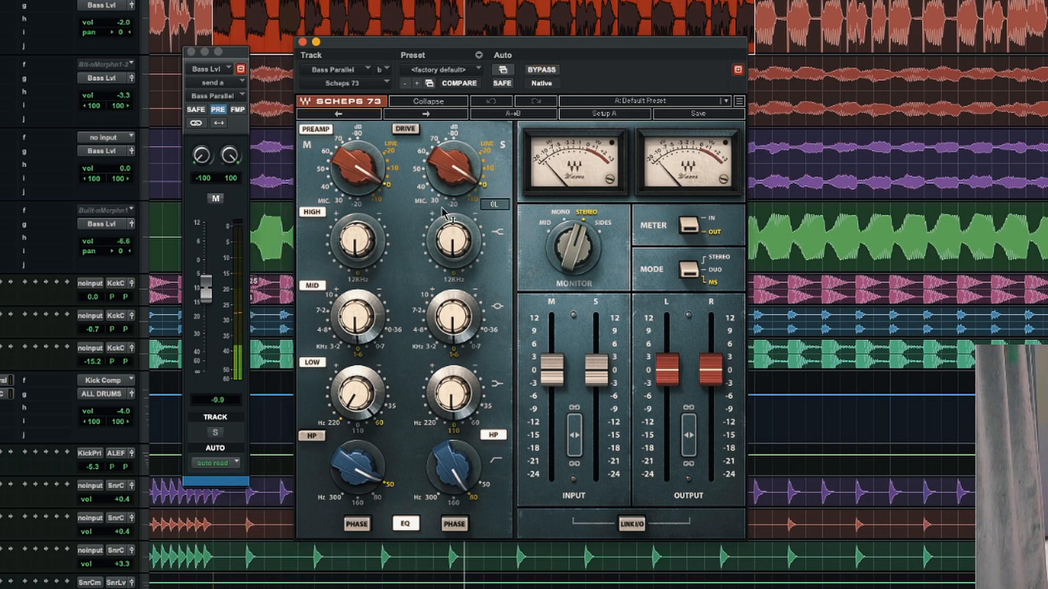
{"action": "left_click", "coordinate": [543, 70]}
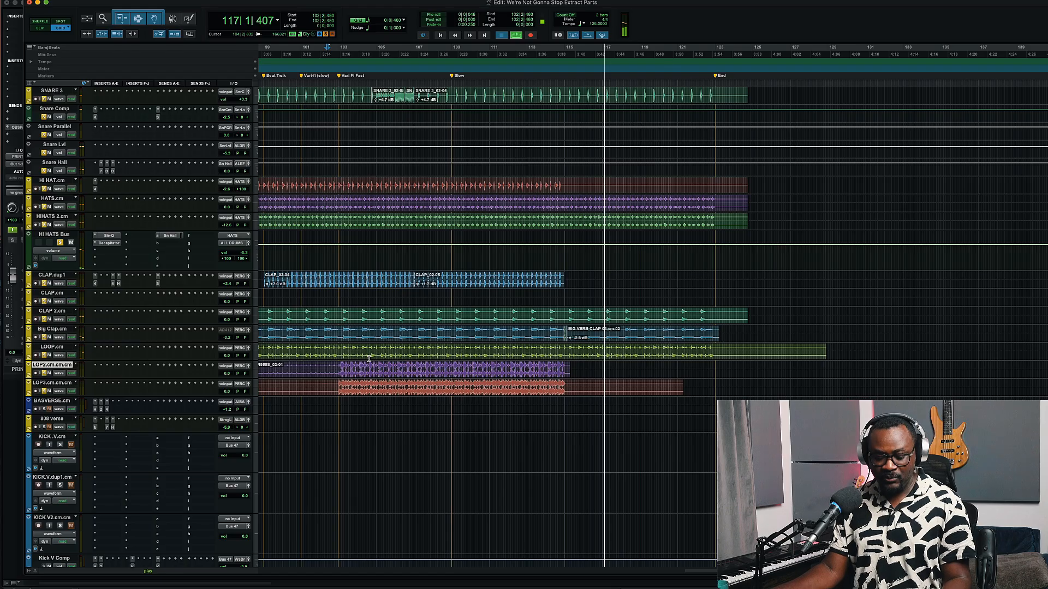
Stop playback and look over the bass, kick and snare tracks around the Break dub step and Last Chorus markers
{"action": "key", "text": "space"}
{"action": "scroll", "coordinate": [393, 360], "scroll_direction": "left", "scroll_amount": 15}
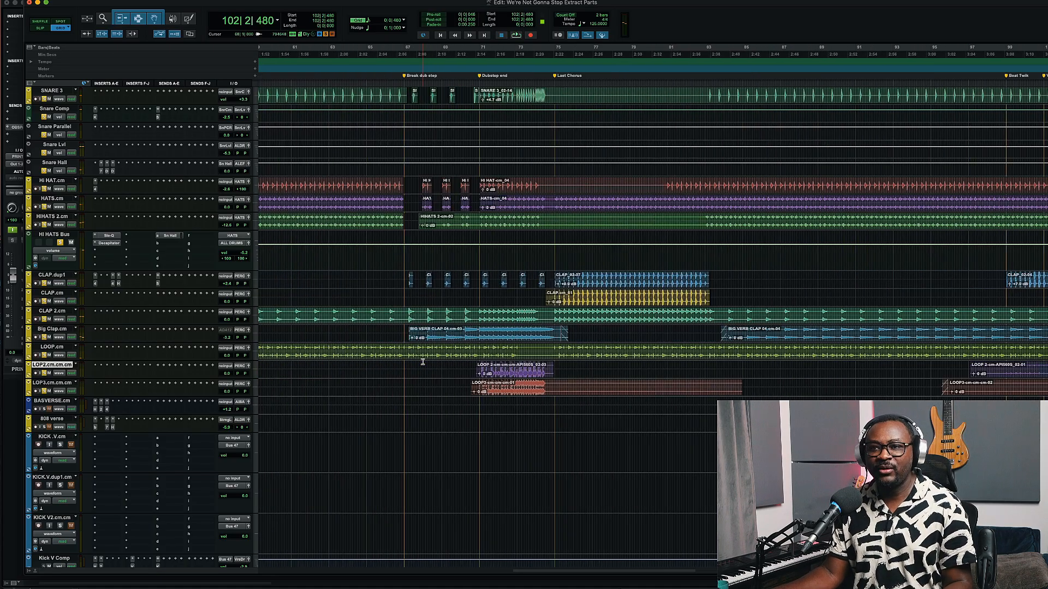
{"action": "scroll", "coordinate": [423, 361], "scroll_direction": "up", "scroll_amount": 5}
{"action": "scroll", "coordinate": [423, 361], "scroll_direction": "up", "scroll_amount": 5}
{"action": "scroll", "coordinate": [423, 361], "scroll_direction": "left", "scroll_amount": 5}
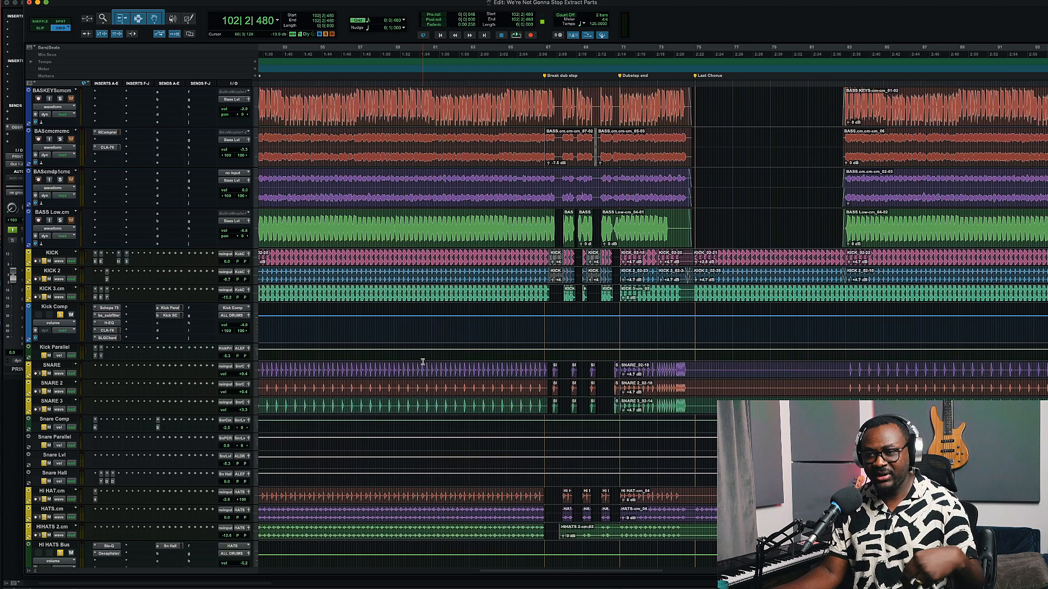
{"action": "scroll", "coordinate": [376, 331], "scroll_direction": "down", "scroll_amount": 3}
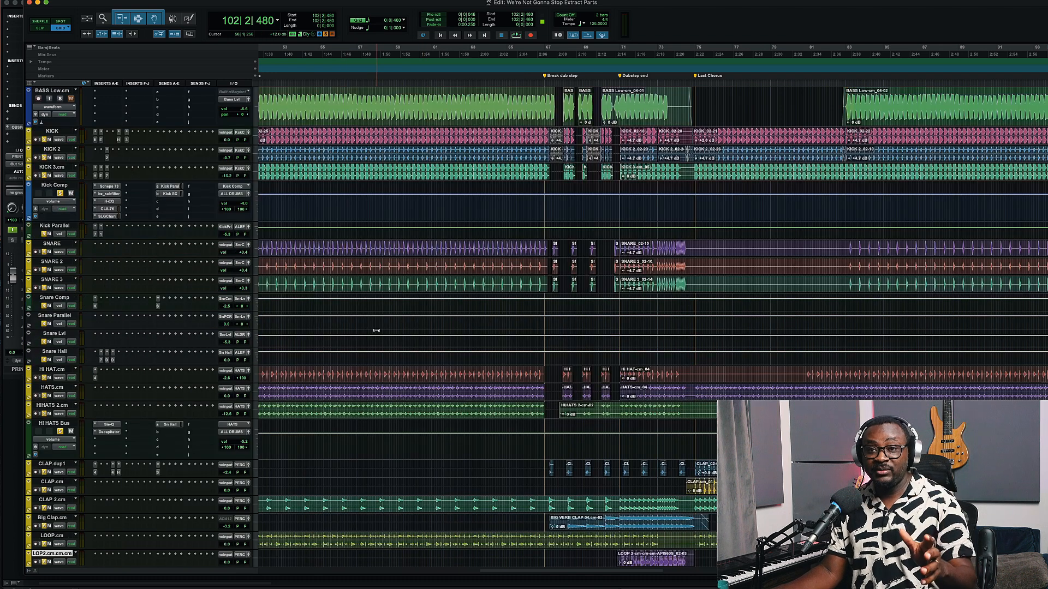